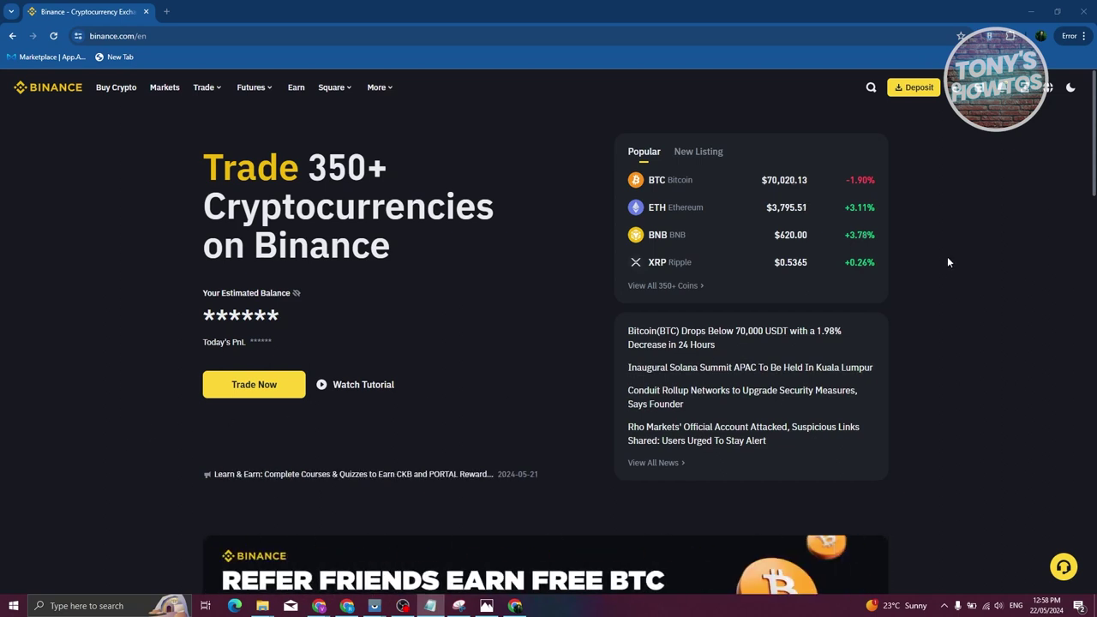
Start a Worldcoin (WLD) crypto deposit on the OPTIMISM network and acknowledge the network notice.
left_click(915, 91)
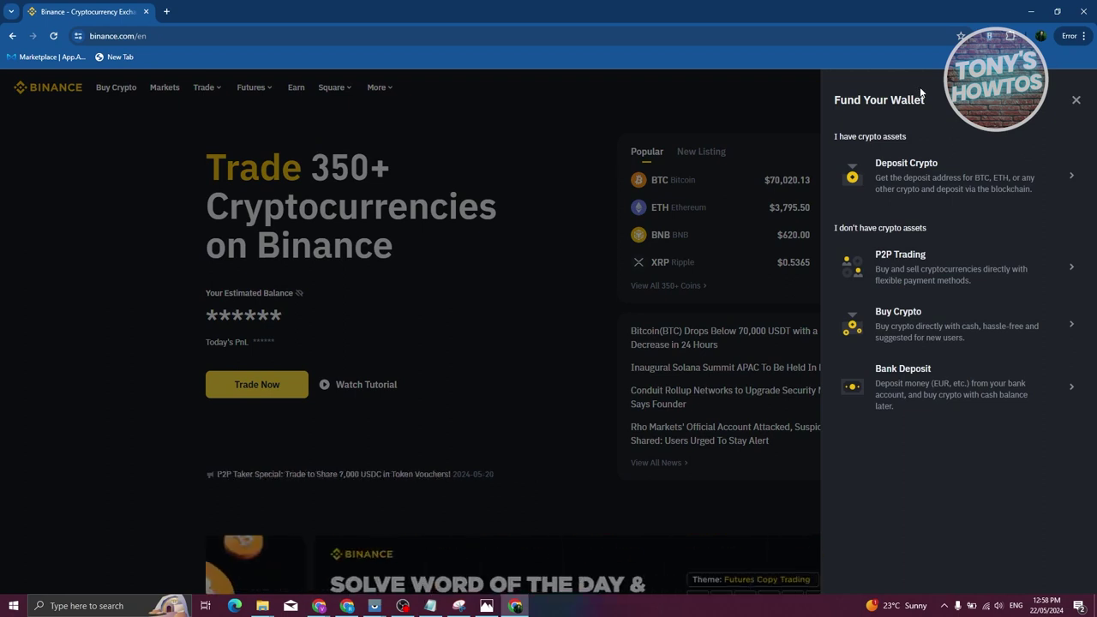
left_click(925, 184)
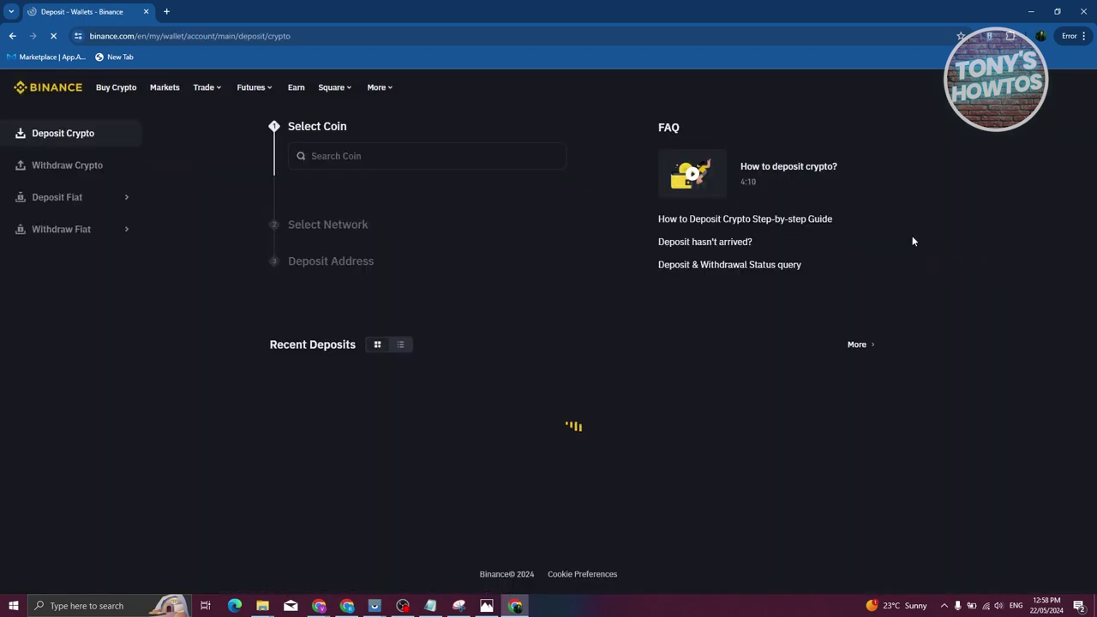
left_click(357, 156)
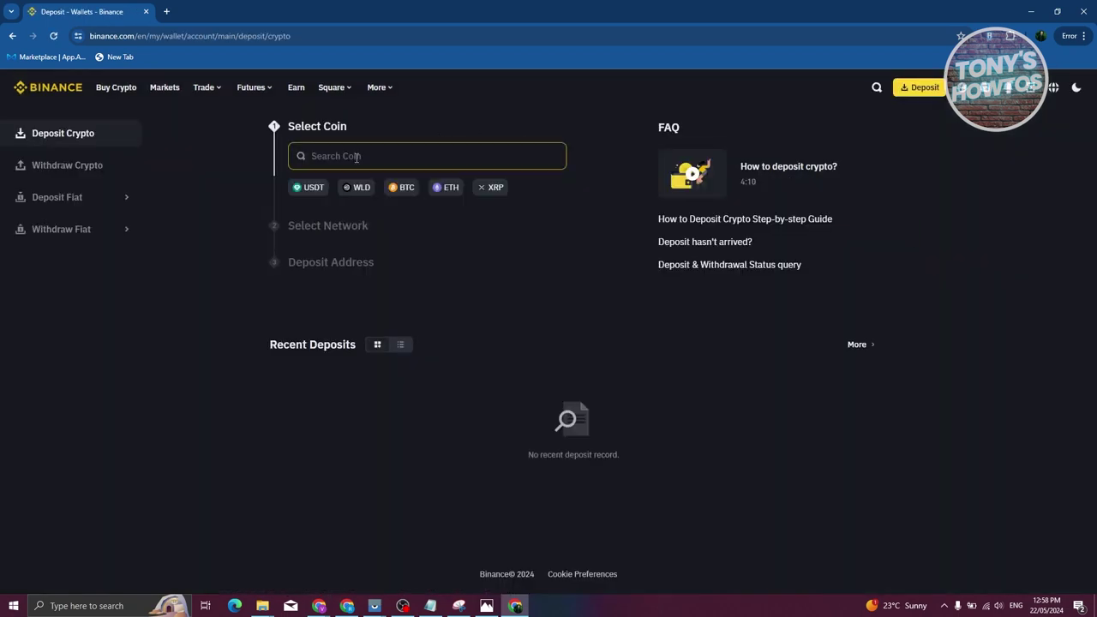
left_click(359, 158)
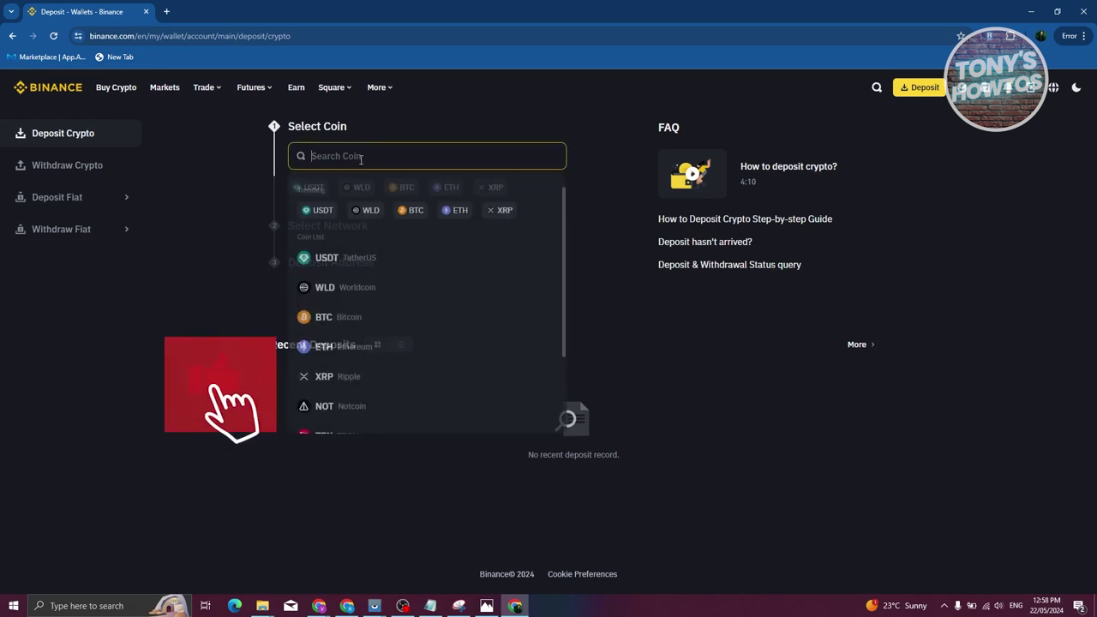
type("WLD")
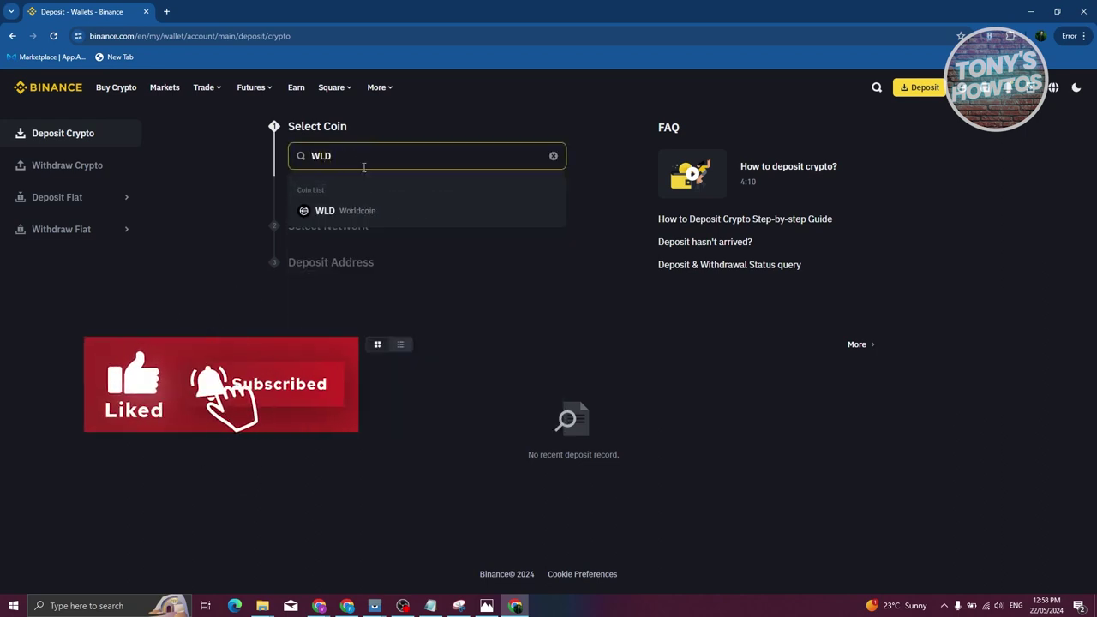
left_click(373, 210)
left_click(368, 239)
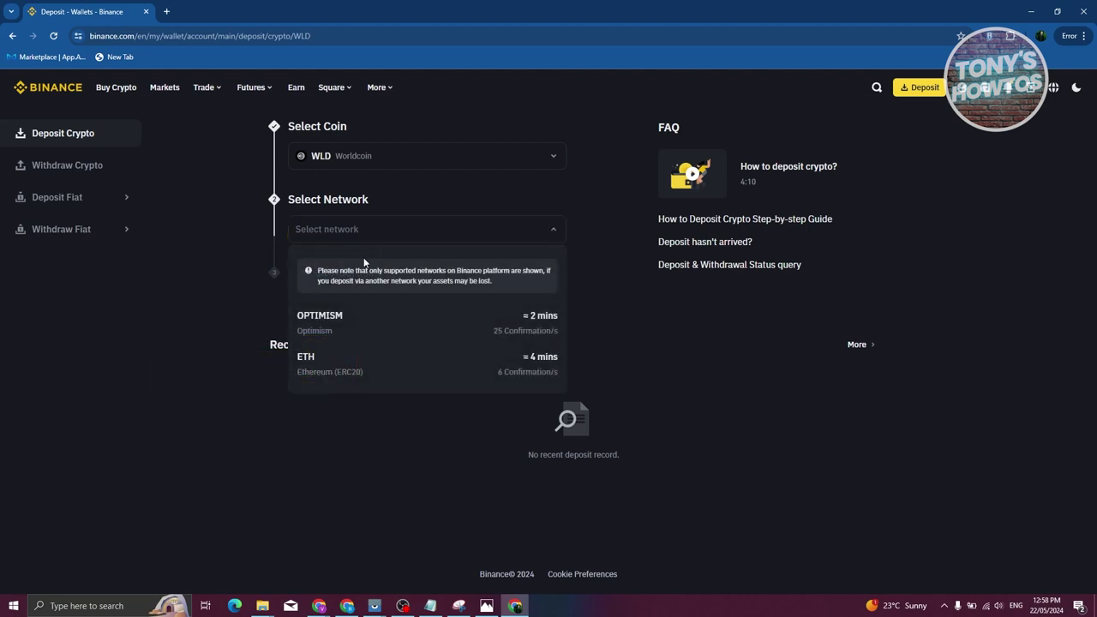
left_click(372, 323)
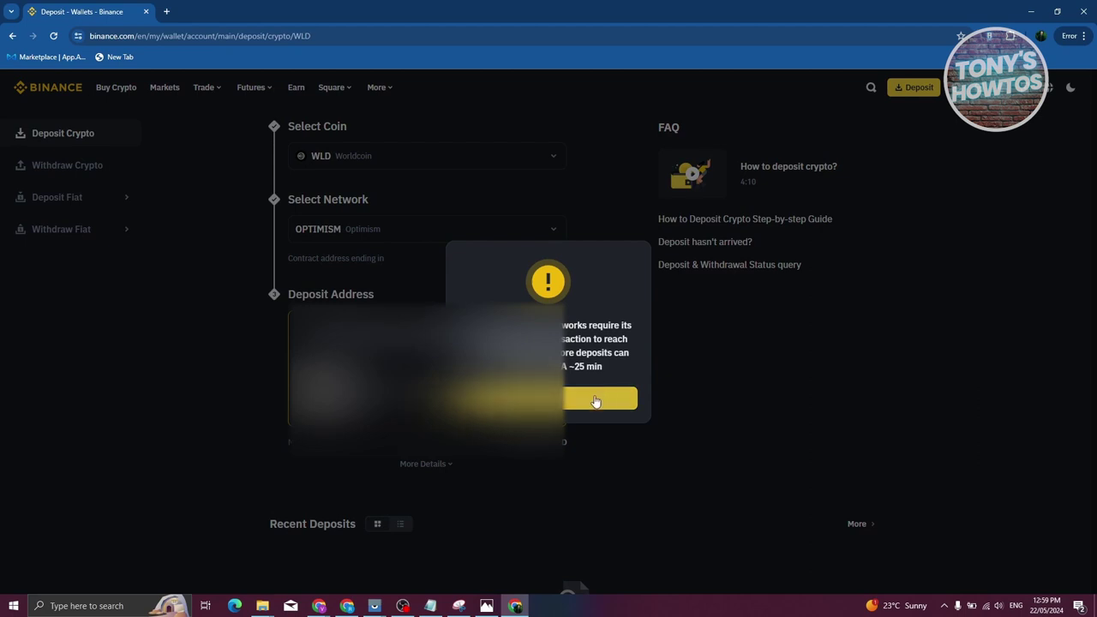
left_click(591, 399)
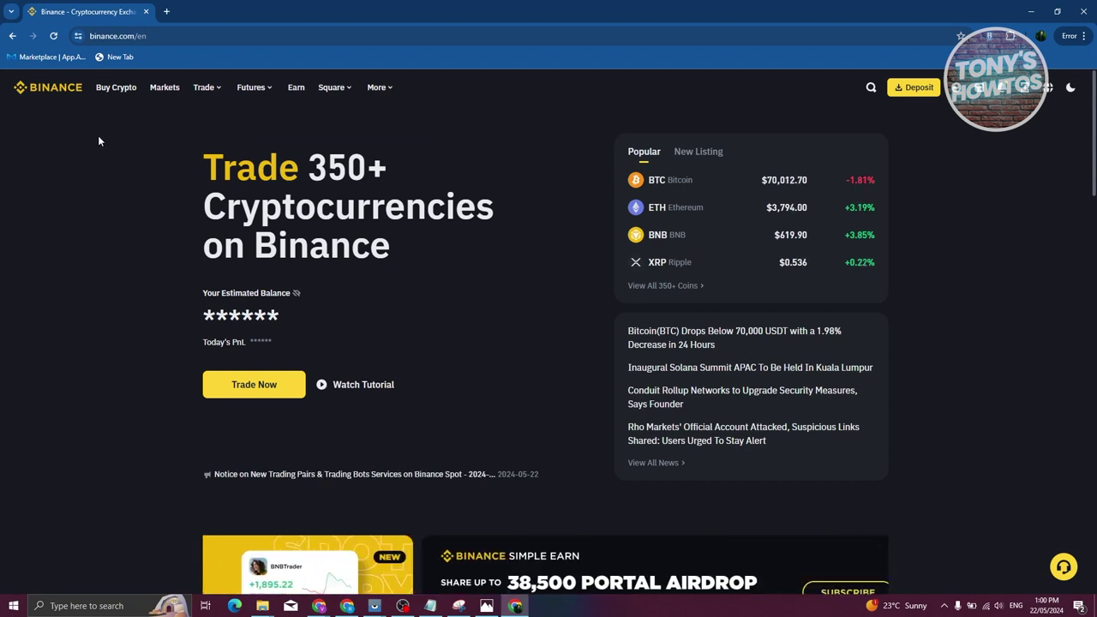
Open Spot trading, dismiss the welcome video and tour tip, and search WLD to reach WLD/USDT.
mouse_move(215, 90)
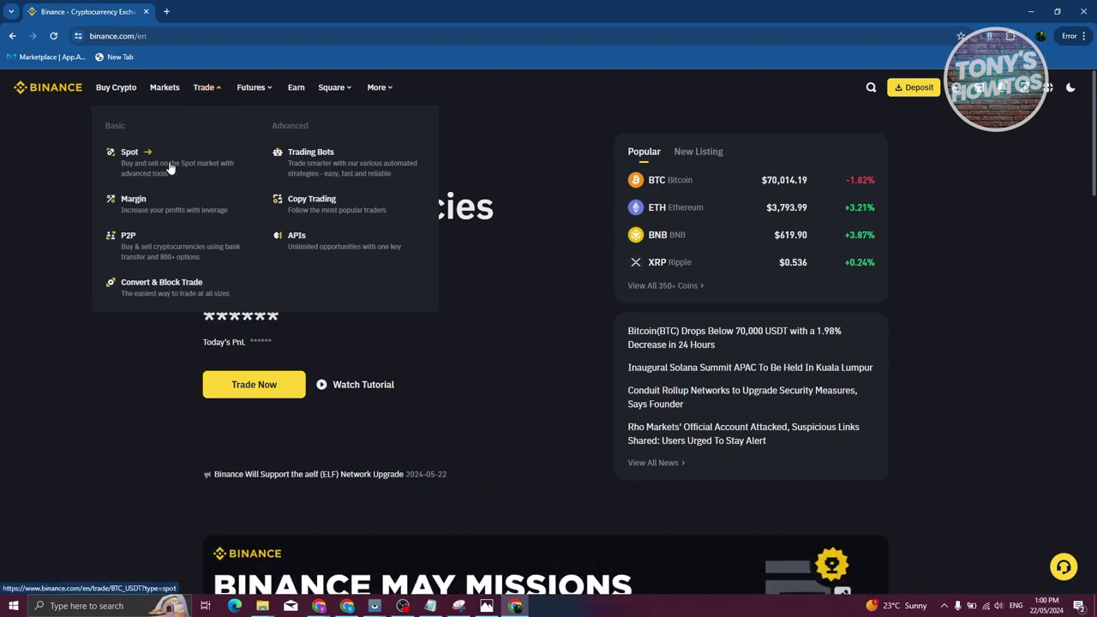
left_click(243, 276)
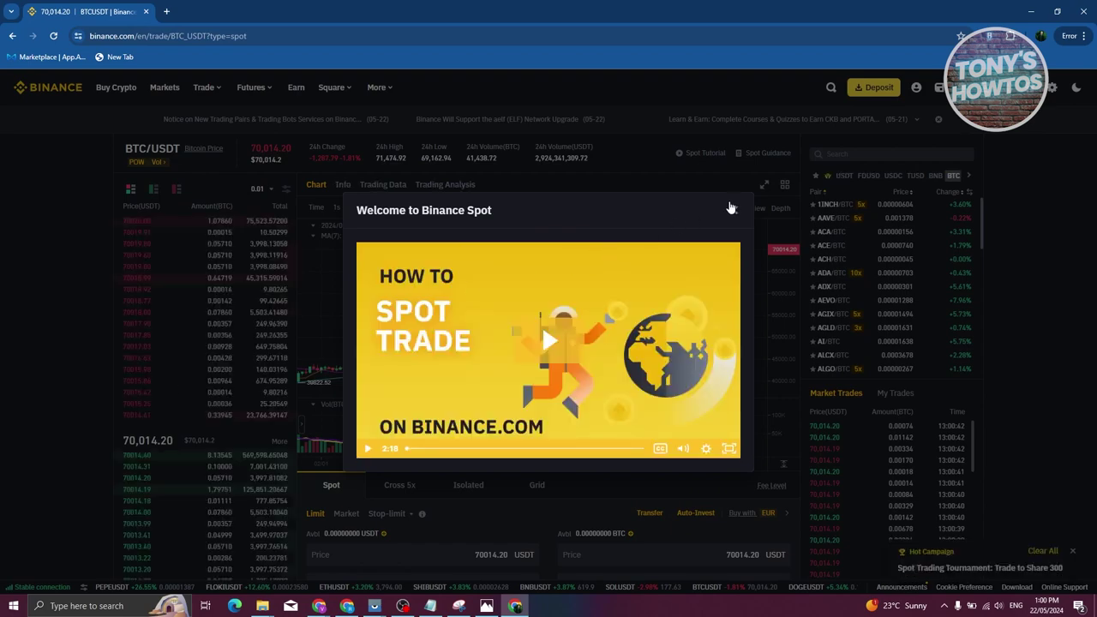
left_click(734, 210)
left_click(796, 186)
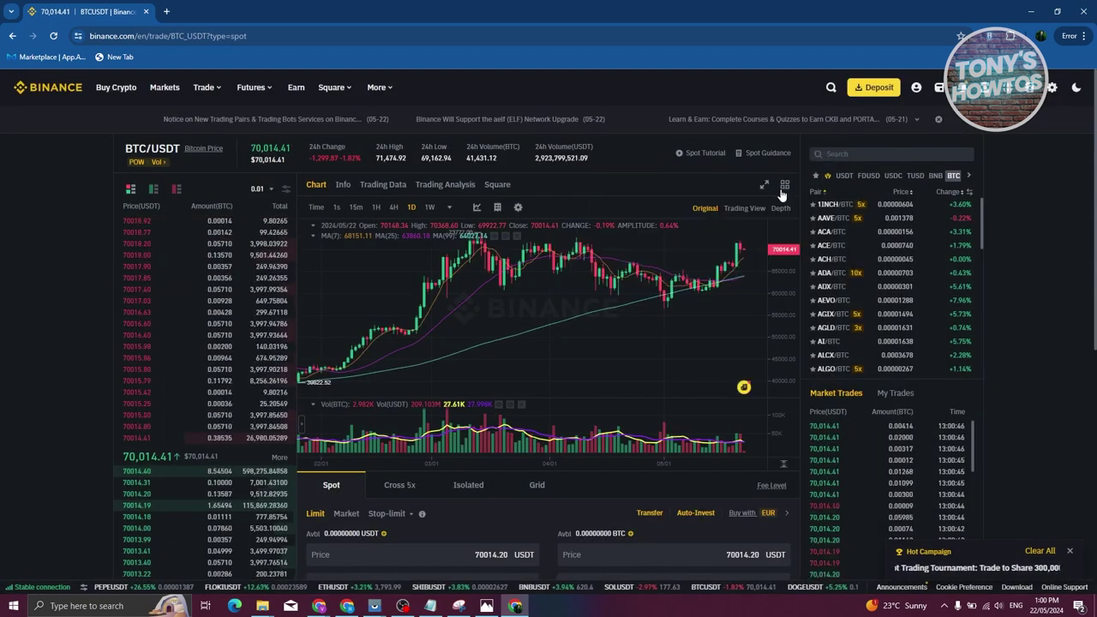
left_click(837, 155)
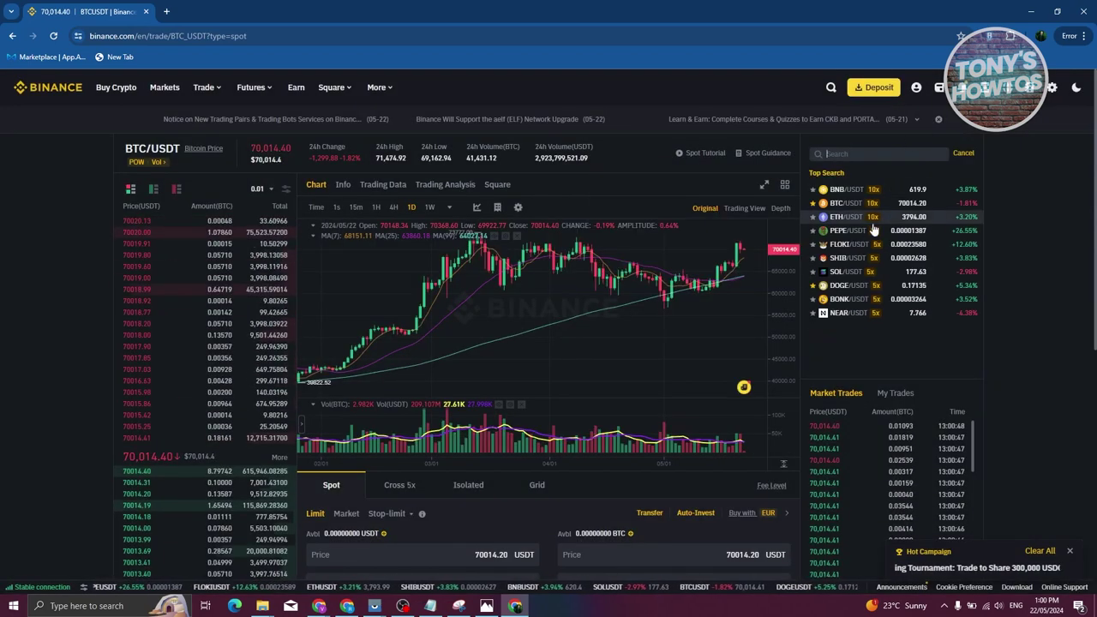
type("WLD")
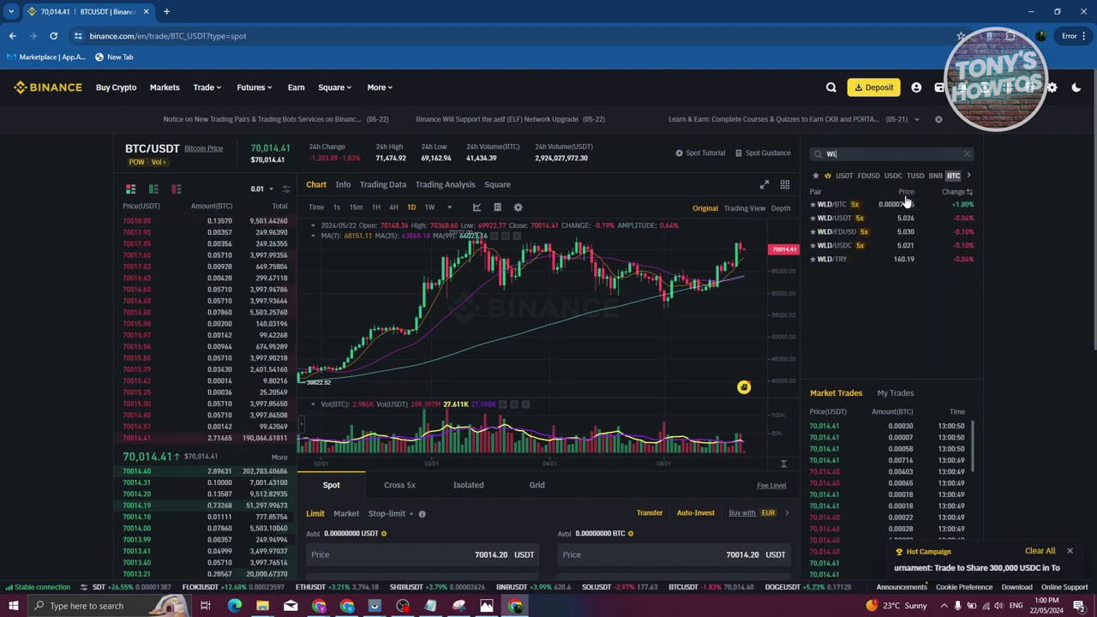
left_click(840, 221)
Enter a sell amount of 5 WLD at the 5.024 USDT limit price.
scroll(1008, 336, "down", 3)
scroll(1008, 340, "up", 1)
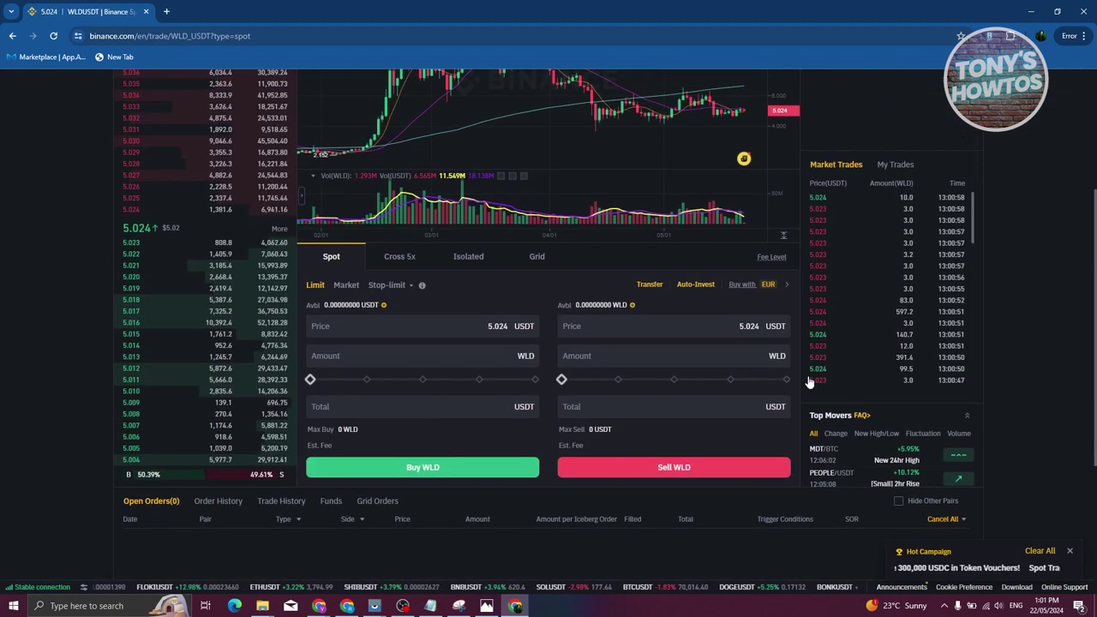
scroll(622, 392, "up", 3)
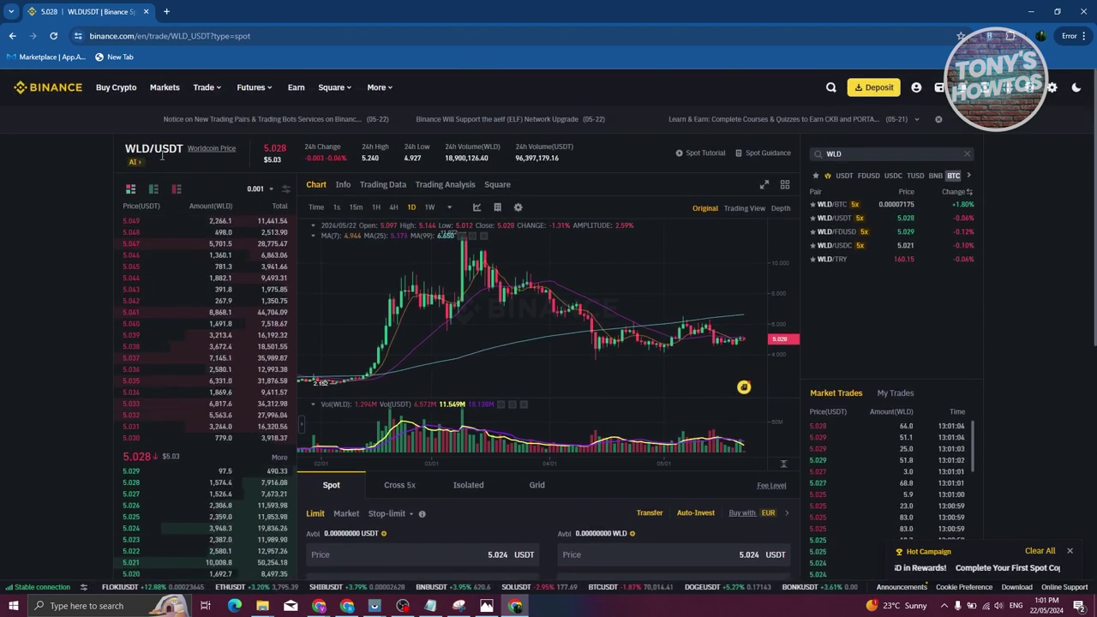
scroll(351, 249, "down", 3)
scroll(552, 360, "down", 2)
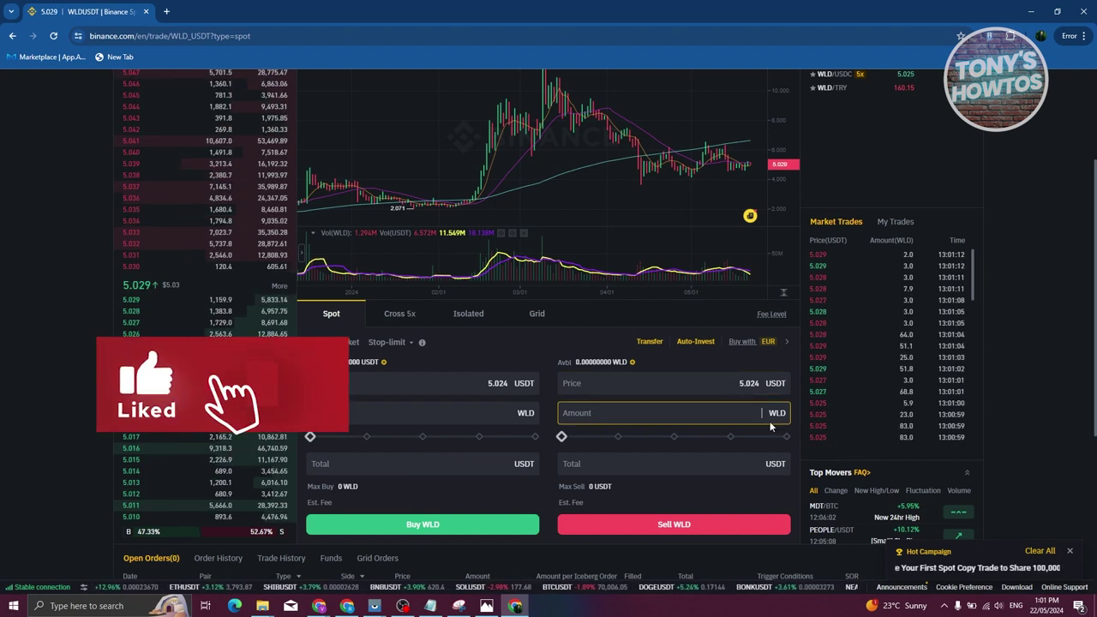
left_click(741, 419)
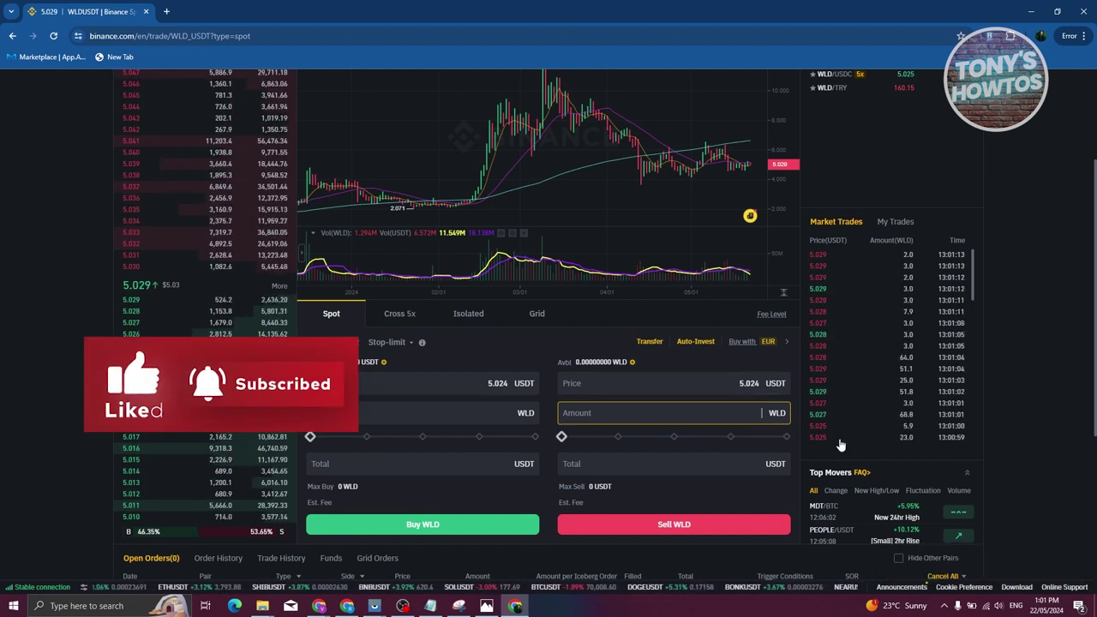
type("5")
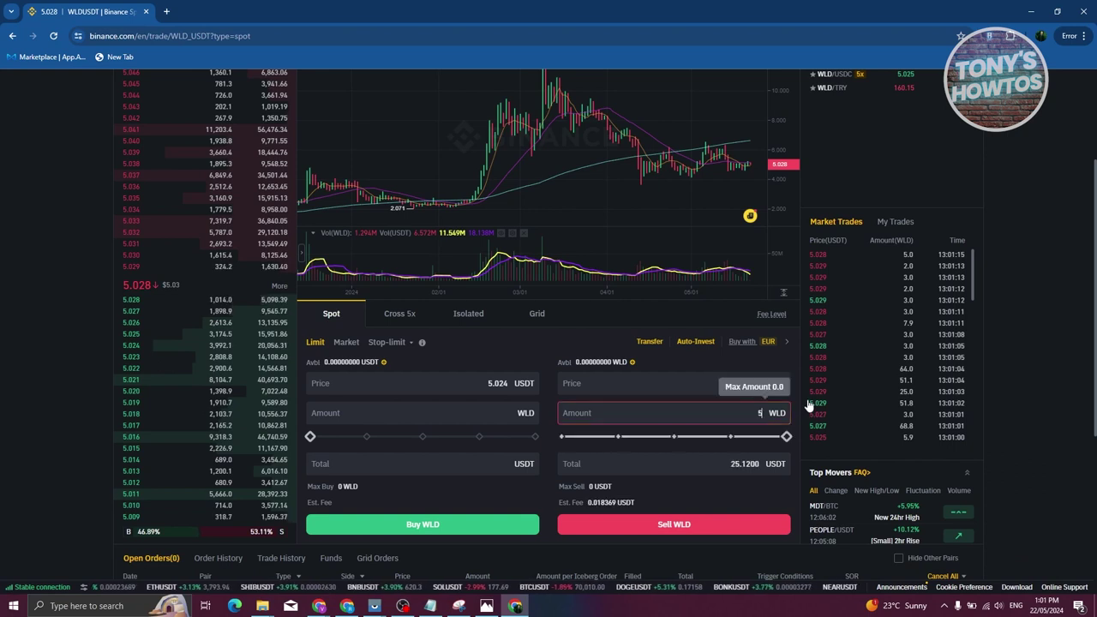
left_click(742, 439)
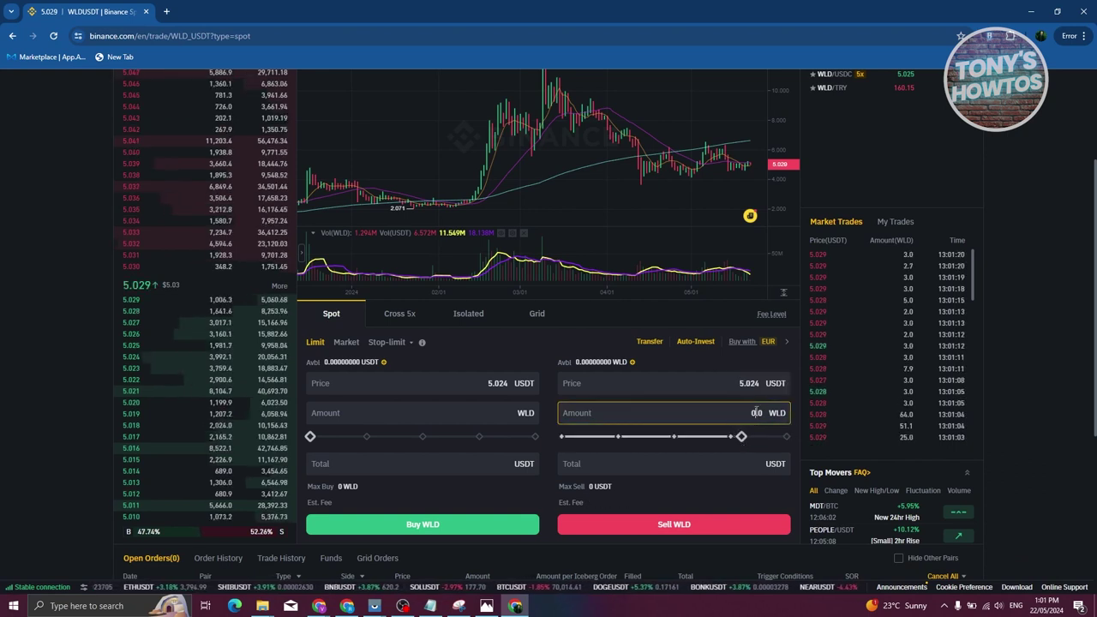
double_click(774, 416)
type("5")
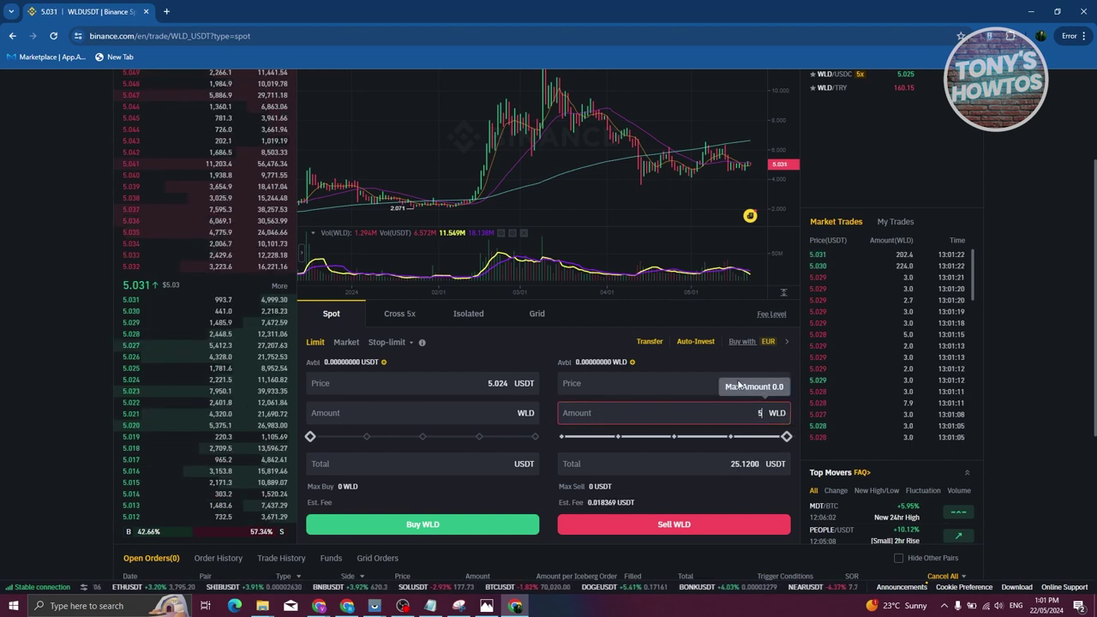
Submit the limit sell of 5 WLD, totalling 25.12 USDT.
left_click(703, 524)
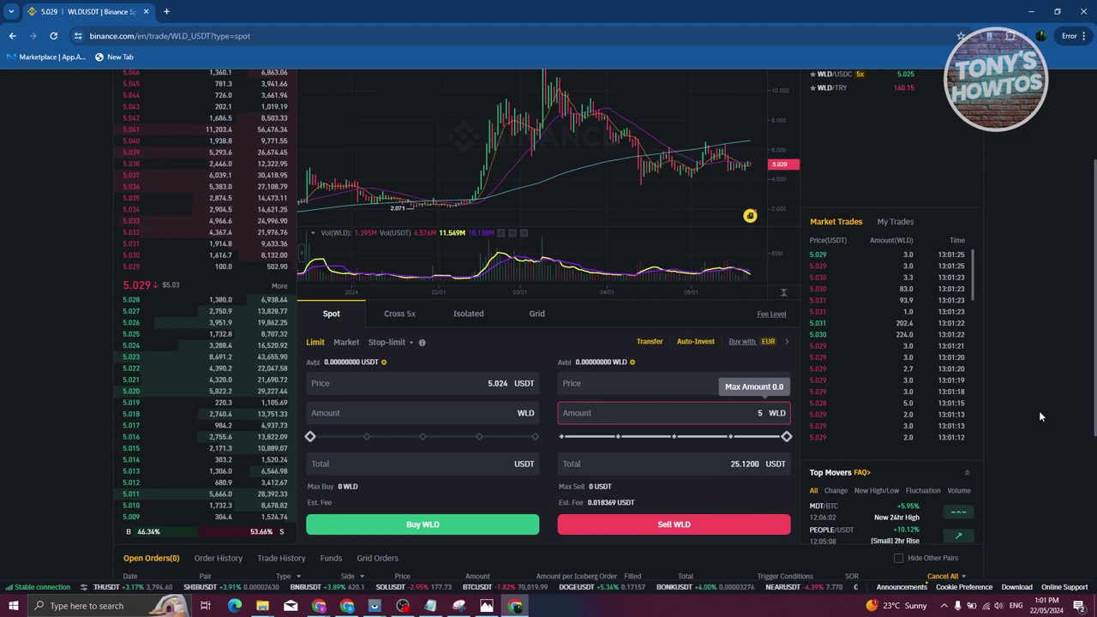
scroll(1053, 456, "down", 4)
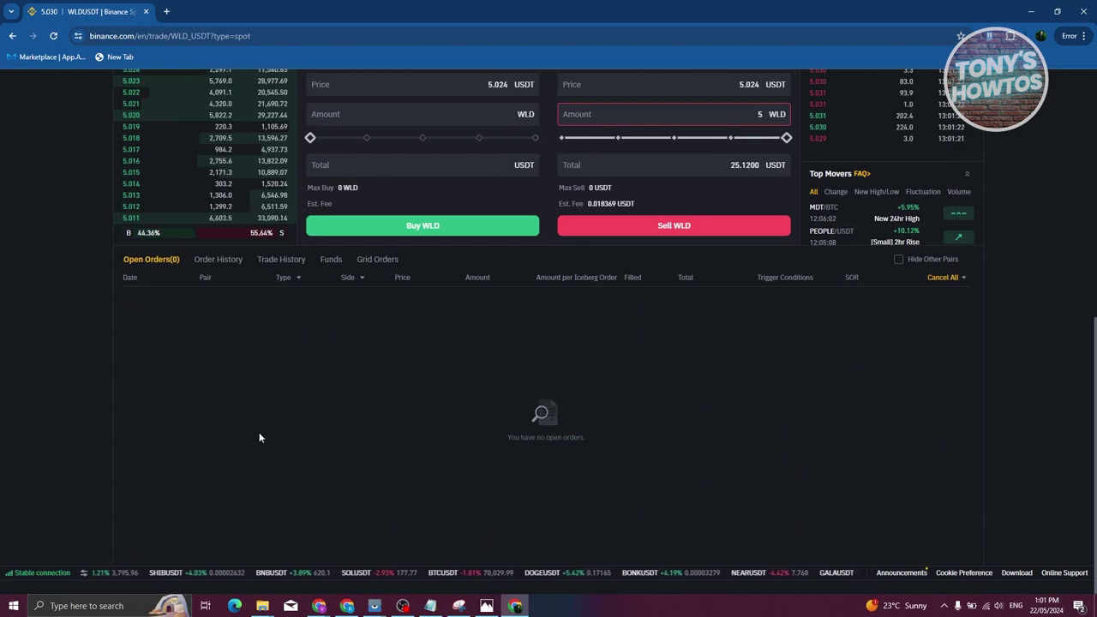
scroll(259, 433, "up", 5)
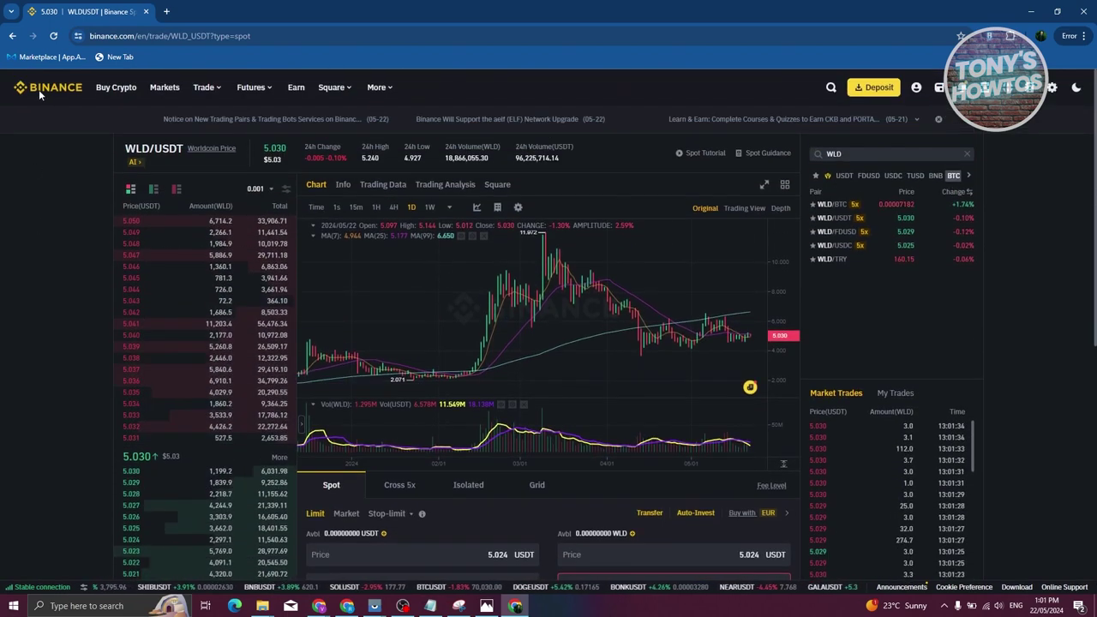
Go from the home page to the Spot wallet via the Wallet menu and open Transfer.
left_click(48, 87)
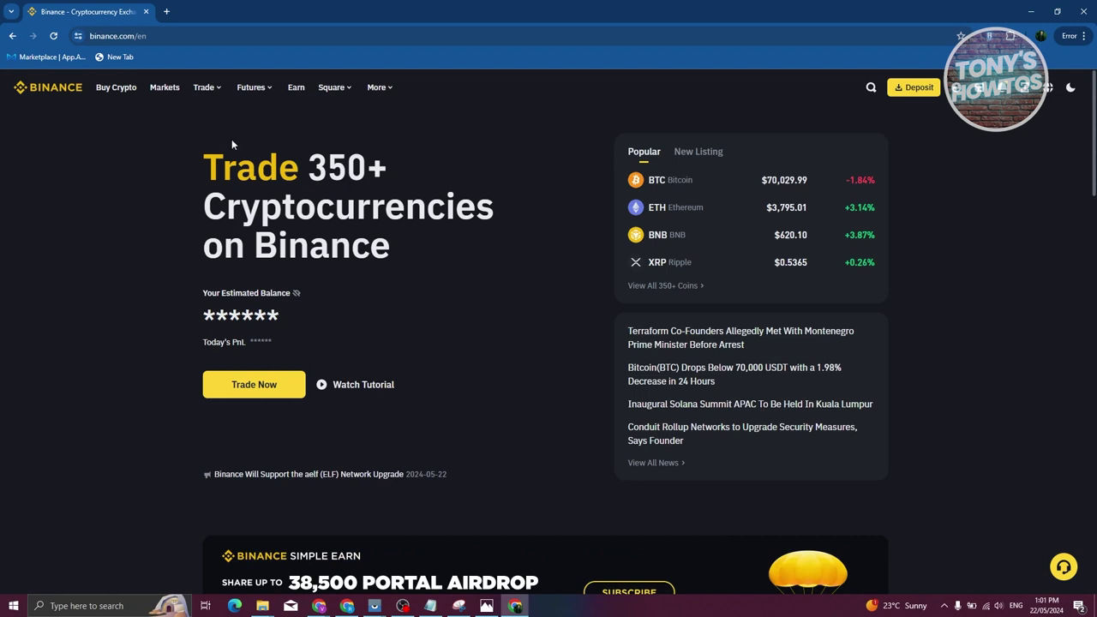
mouse_move(973, 104)
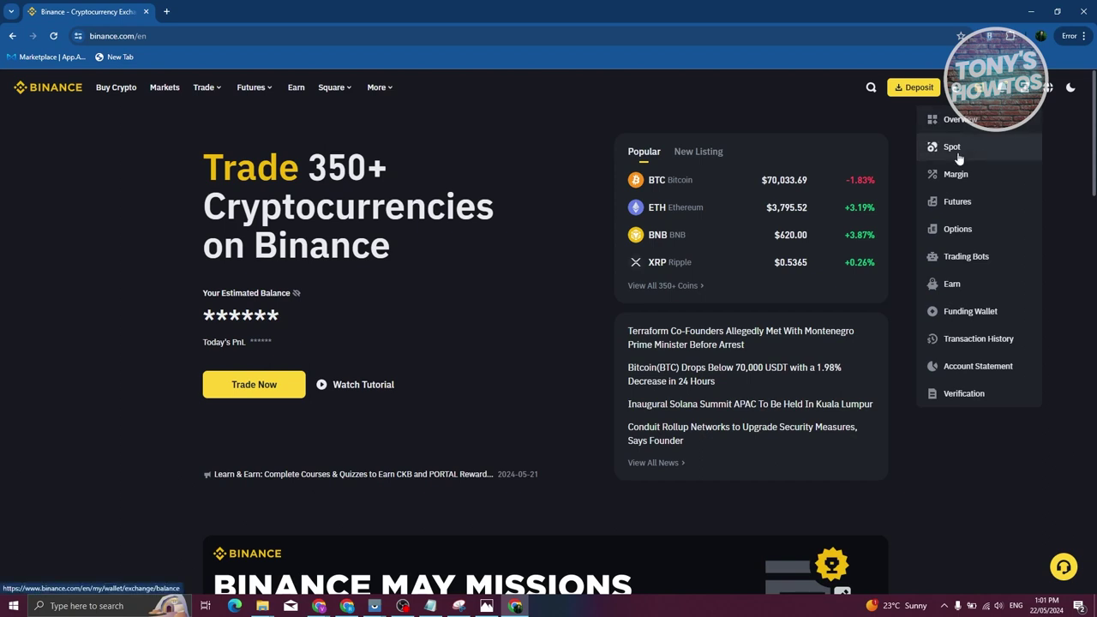
left_click(952, 148)
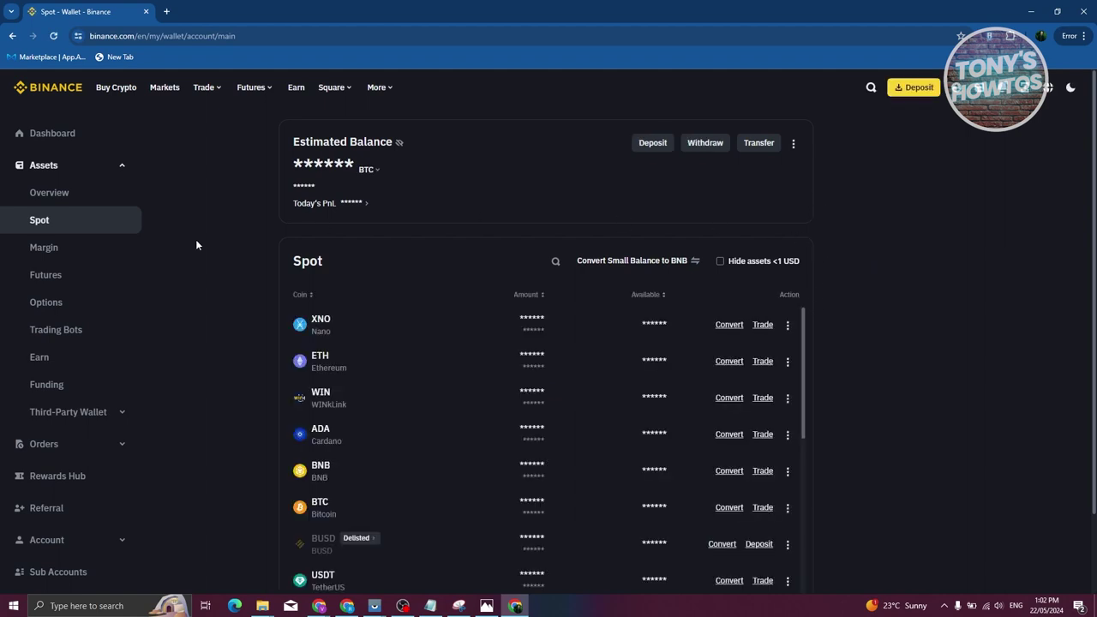
left_click(757, 143)
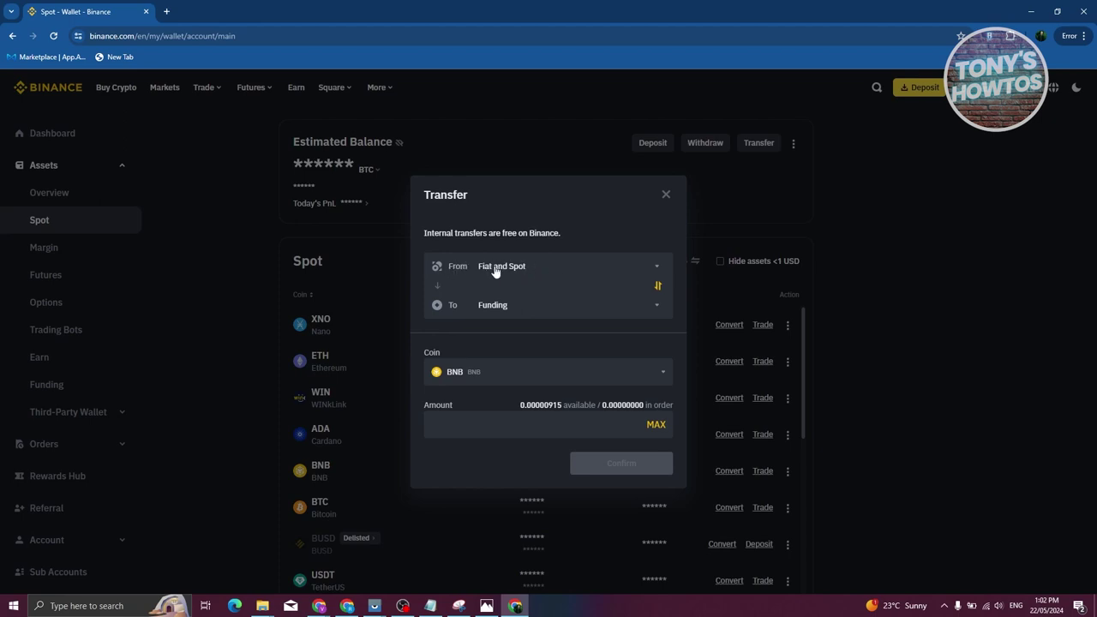
Keep Funding as the transfer destination and search the coin list for USDT.
left_click(598, 312)
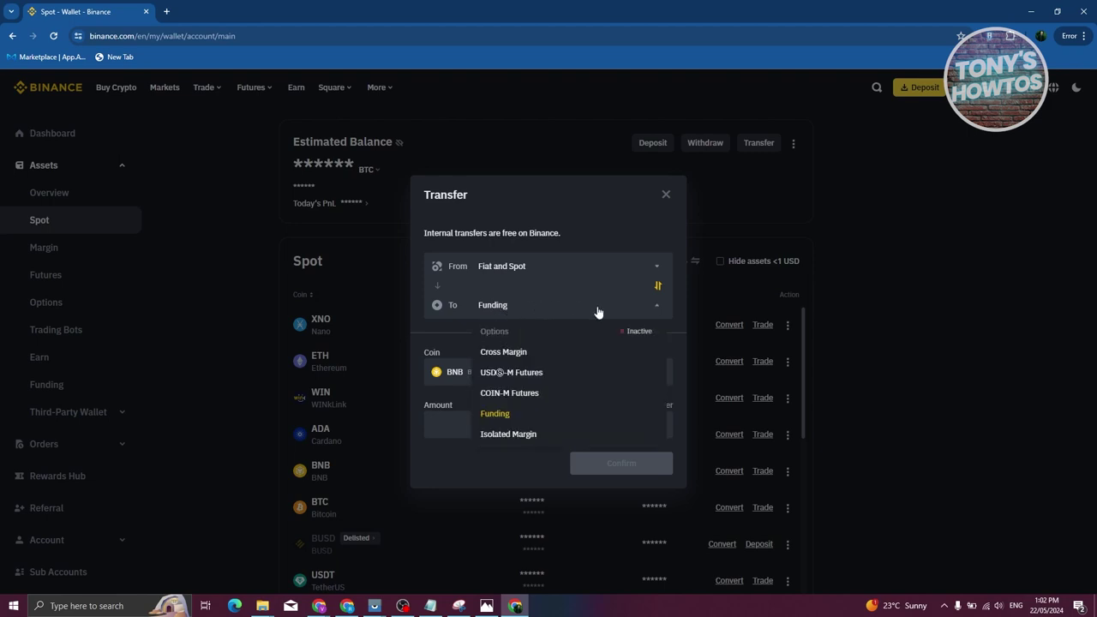
left_click(491, 414)
left_click(617, 372)
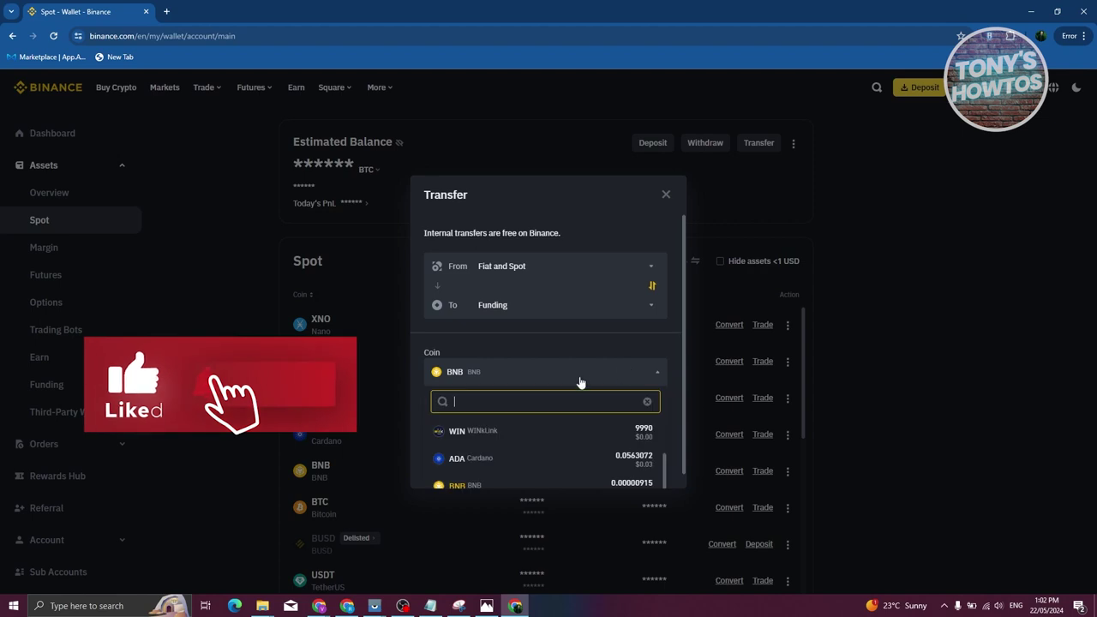
type("USDT")
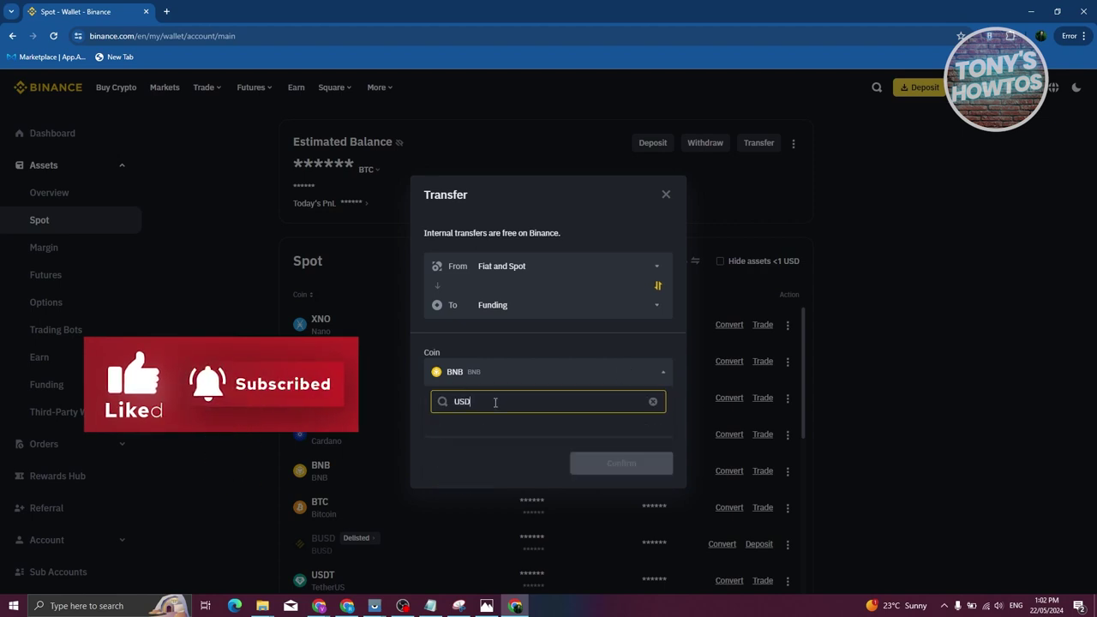
left_click(602, 416)
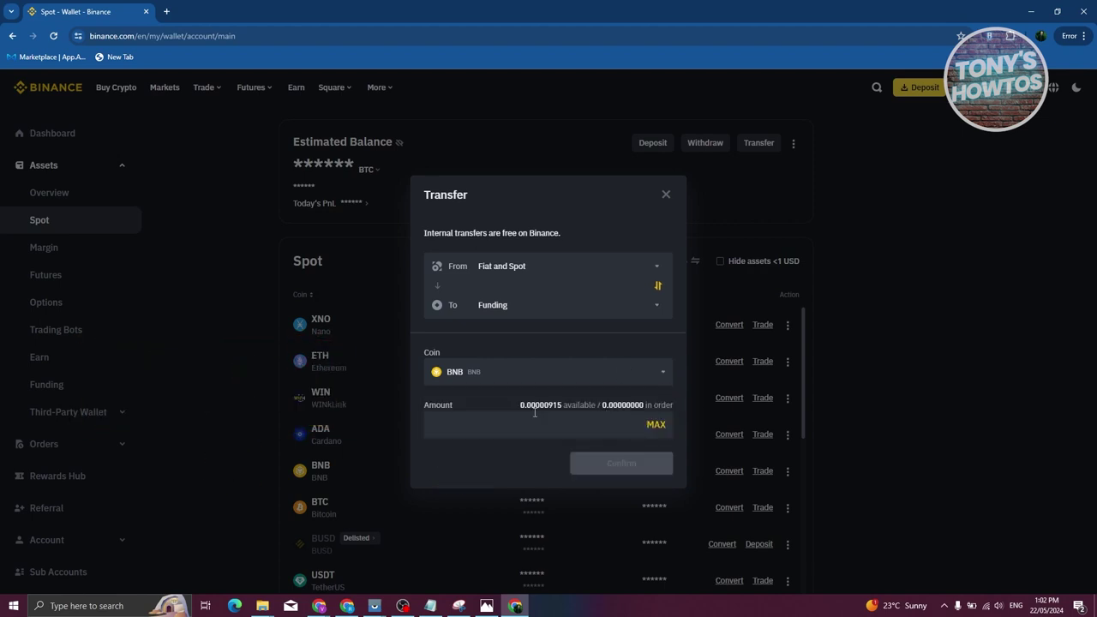
left_click(561, 373)
scroll(600, 403, "down", 1)
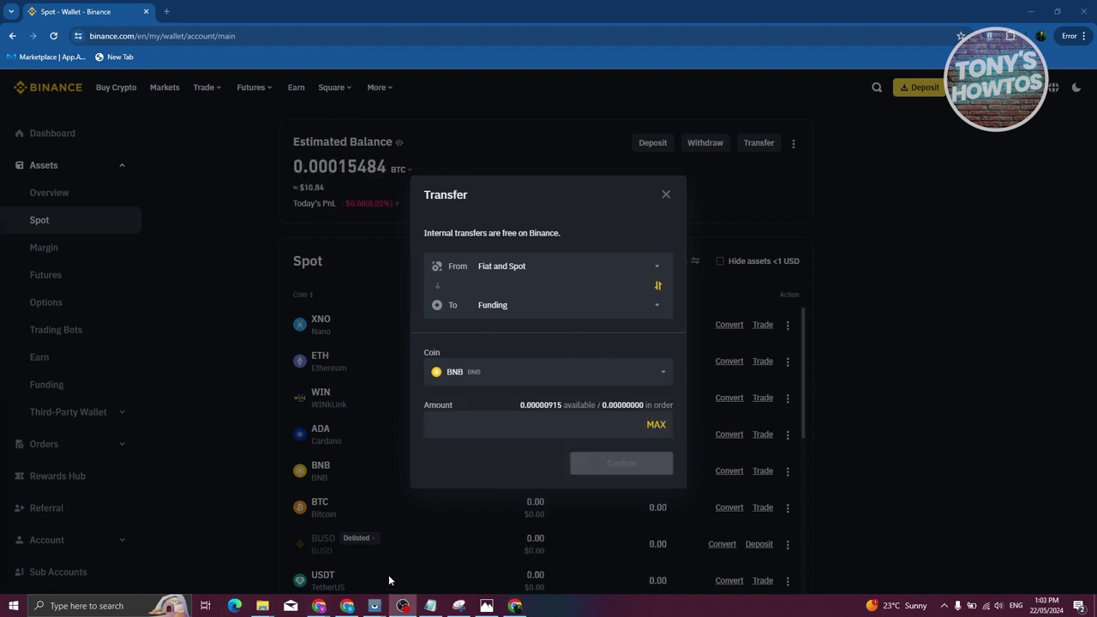
Browse the coin list, keep BNB, and close the Transfer dialog without transferring.
left_click(461, 372)
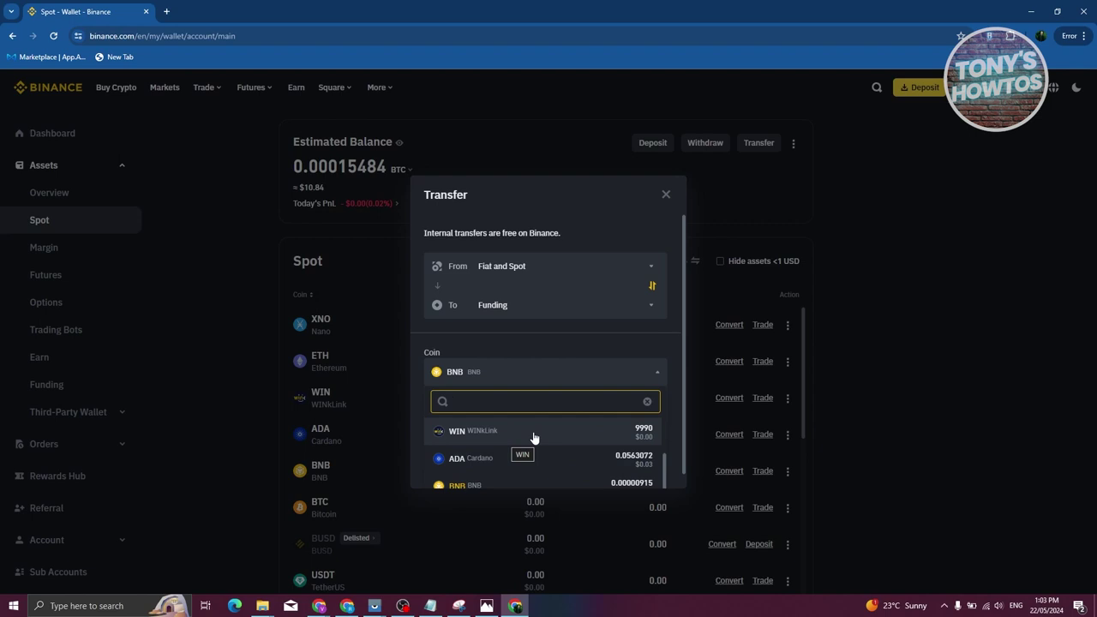
scroll(534, 438, "down", 1)
scroll(557, 456, "up", 3)
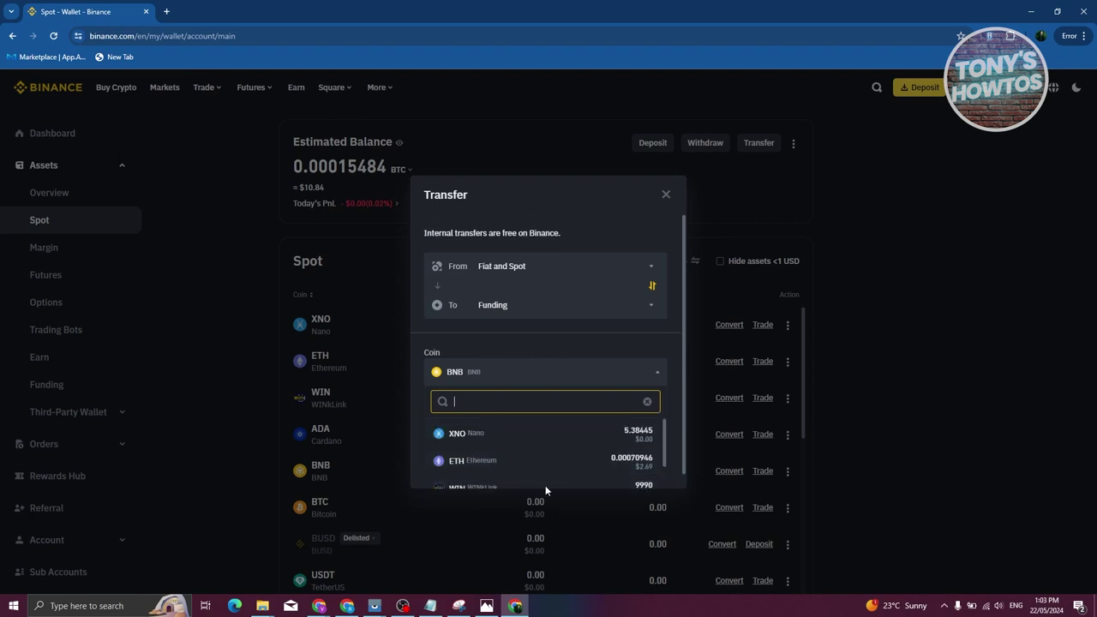
scroll(535, 454, "down", 2)
scroll(539, 444, "down", 1)
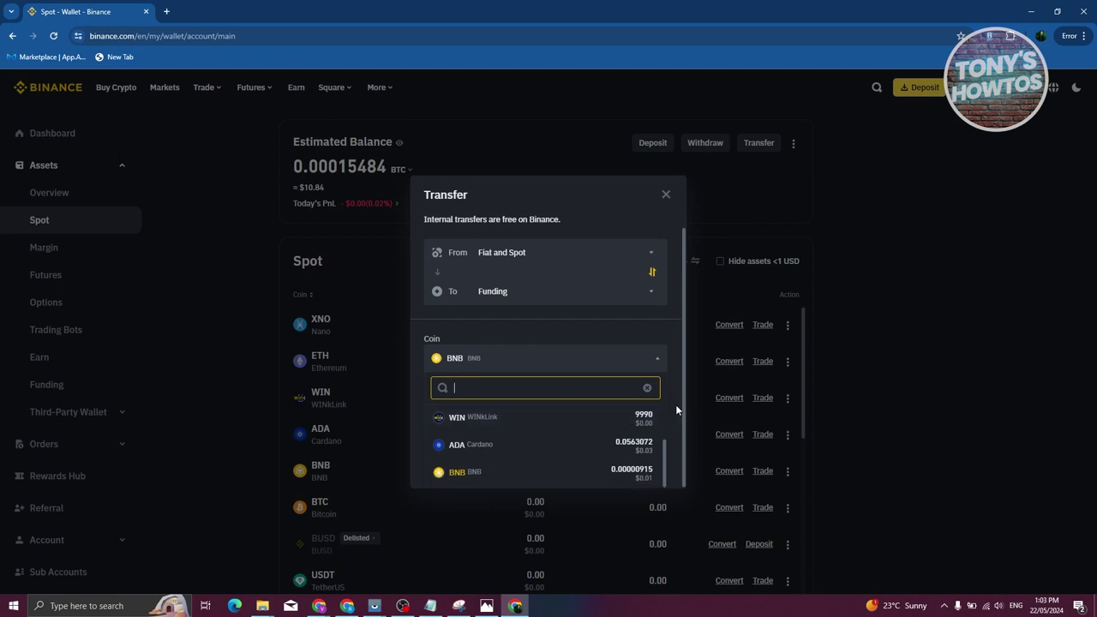
left_click(668, 412)
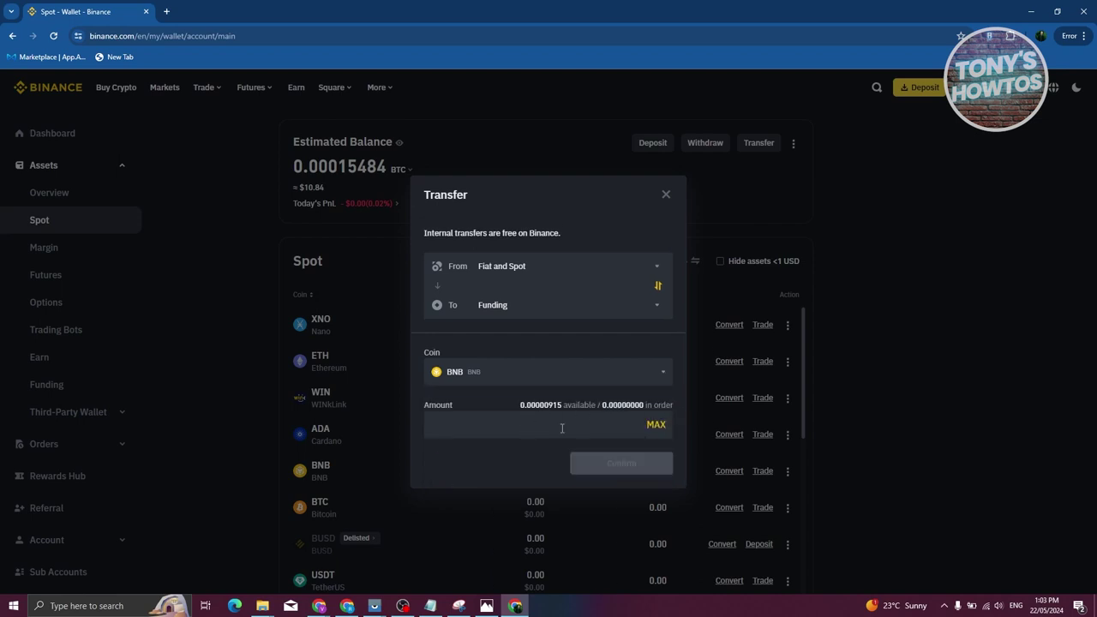
left_click(245, 468)
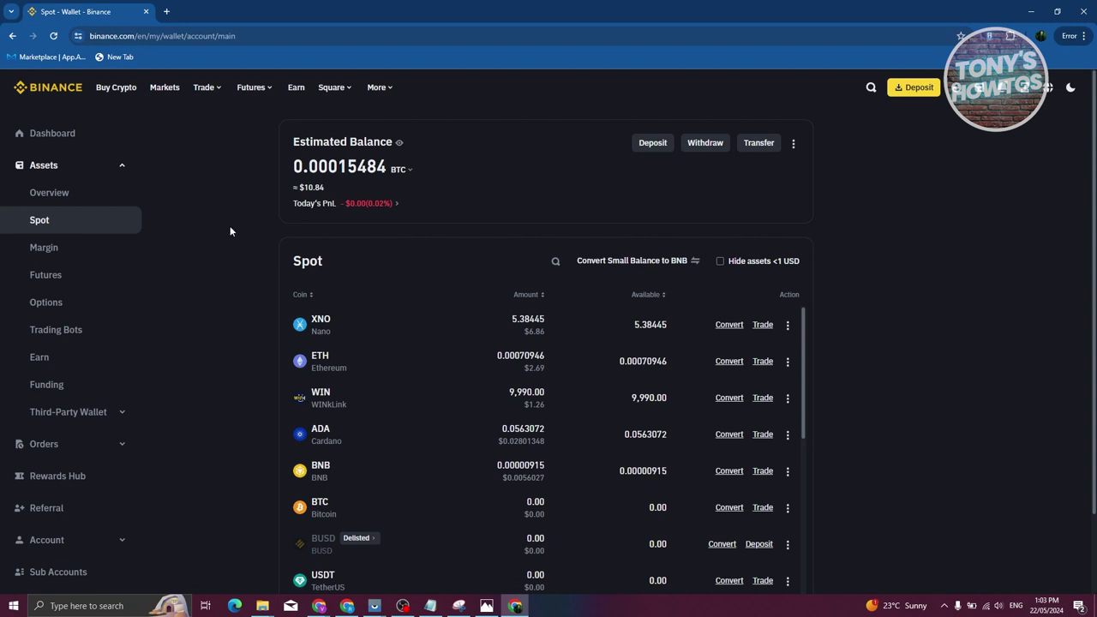
Go to the P2P trading page from the Trade menu.
mouse_move(217, 93)
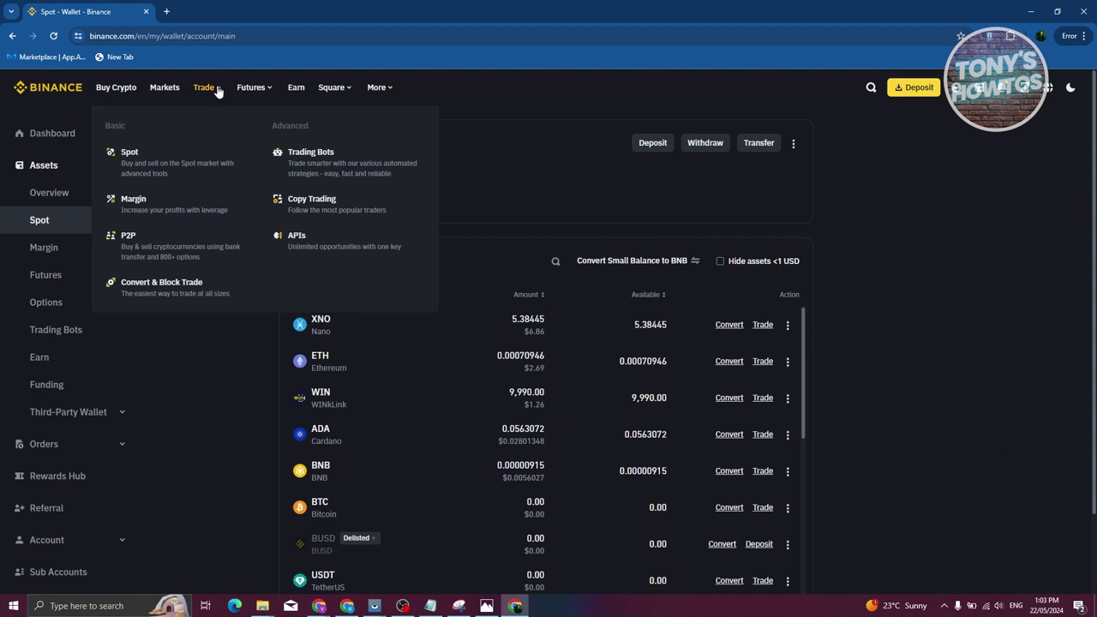
left_click(150, 245)
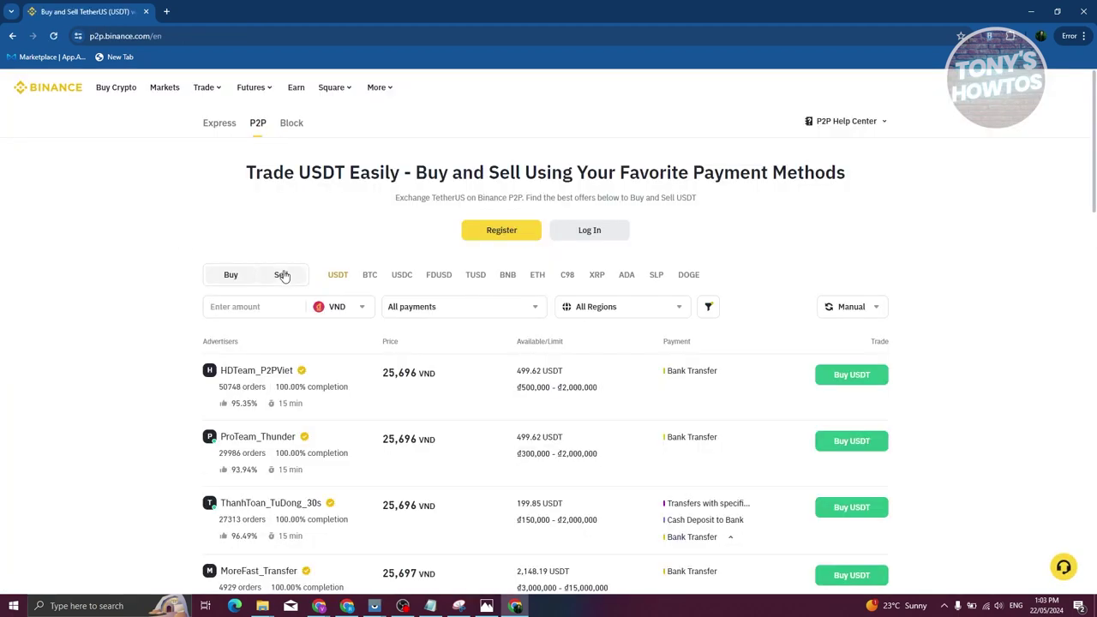
Switch to the Sell USDT listings and accept the P2P fee notice.
left_click(281, 165)
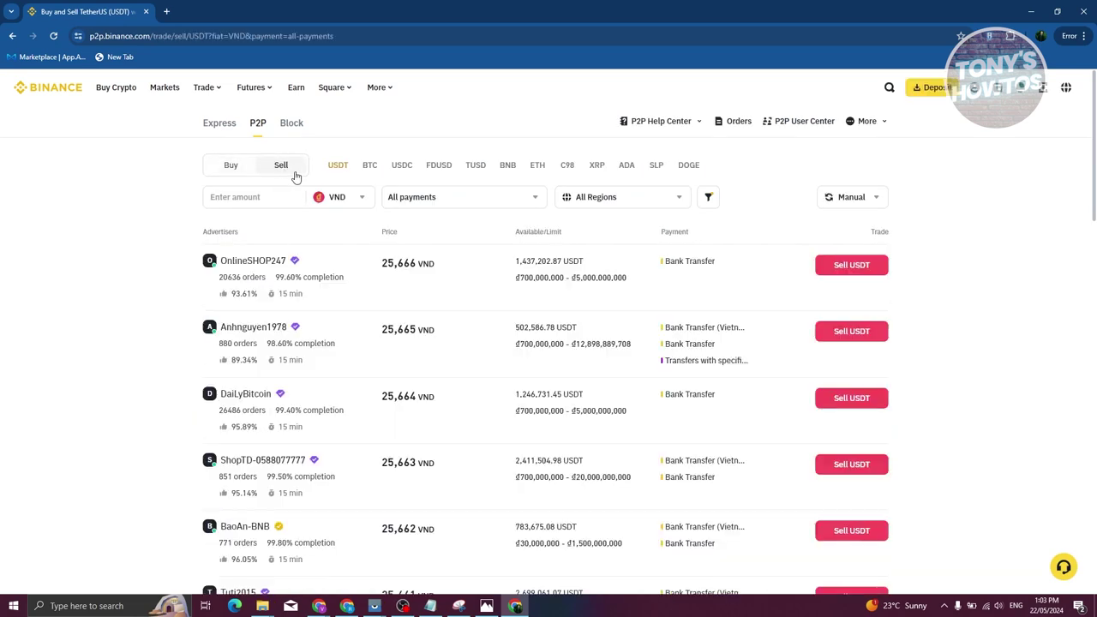
left_click(492, 199)
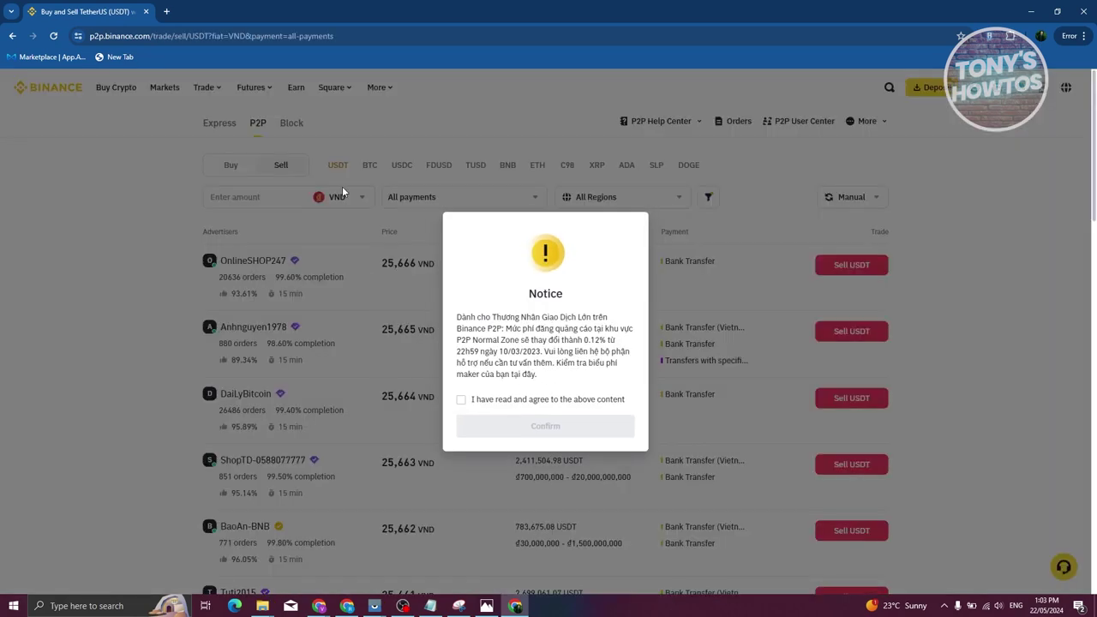
left_click(461, 400)
left_click(498, 426)
Change the listing fiat currency from VND to USD.
left_click(365, 198)
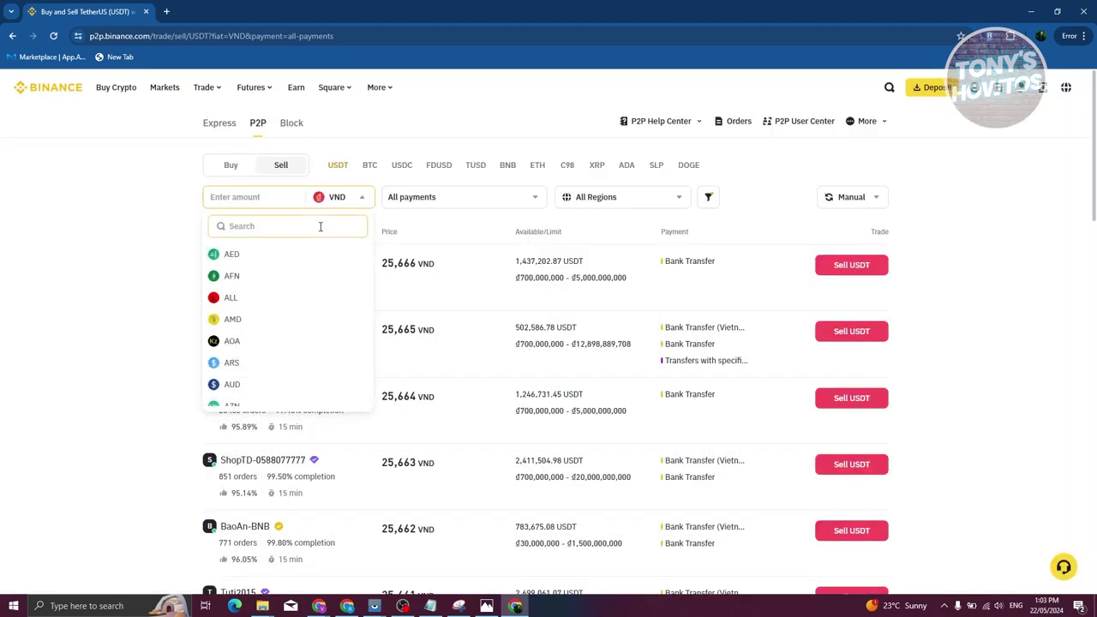
scroll(279, 373, "down", 1)
scroll(269, 384, "up", 1)
left_click(270, 226)
type("USD")
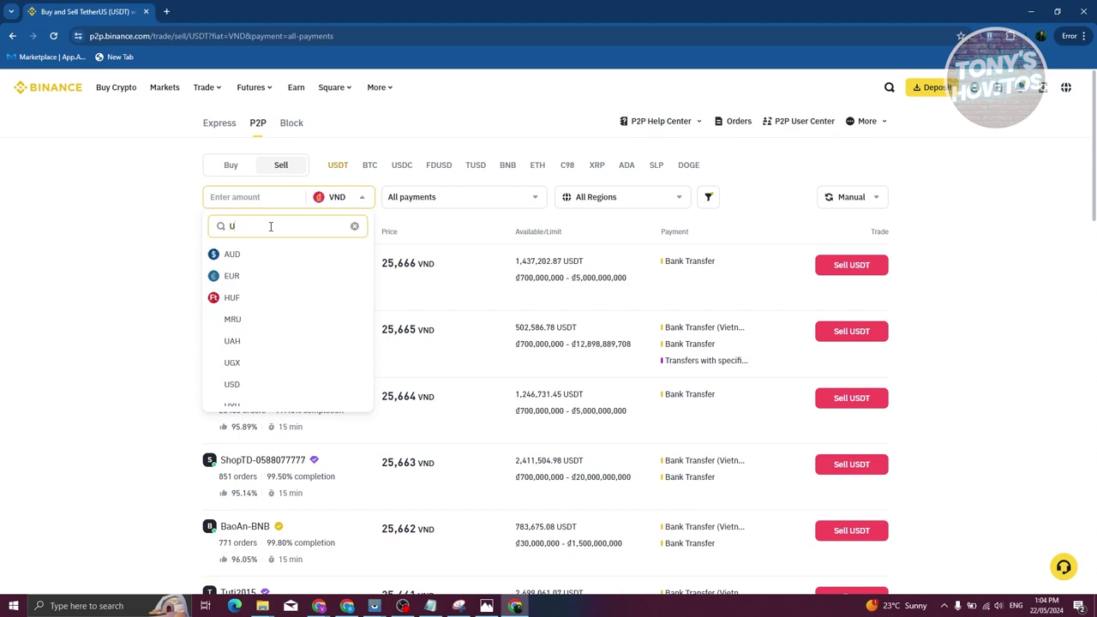
left_click(289, 259)
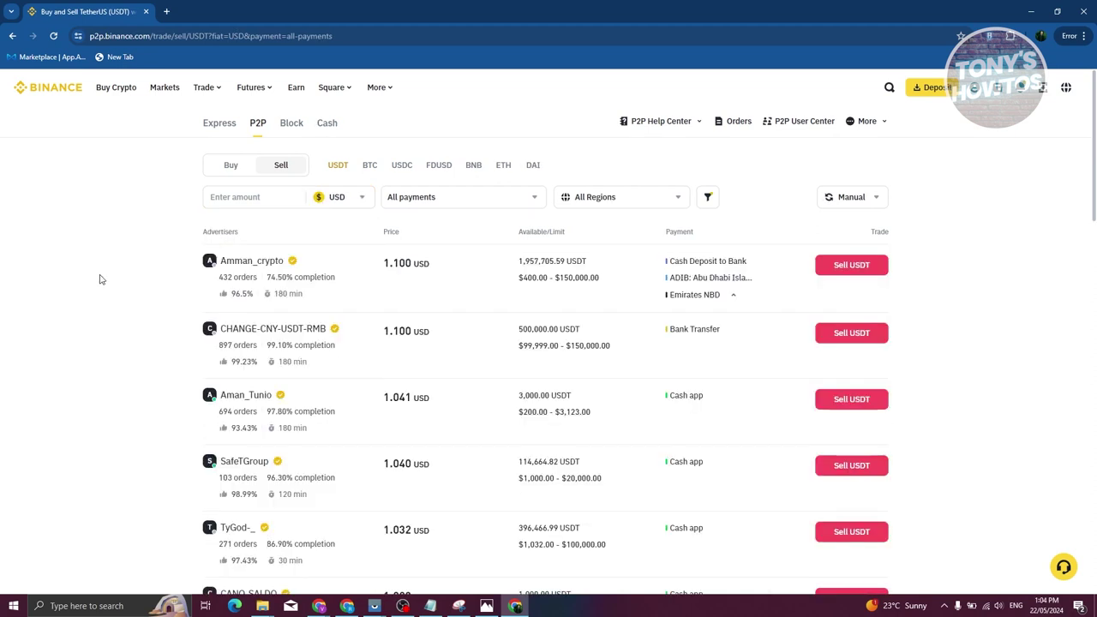
left_click(458, 199)
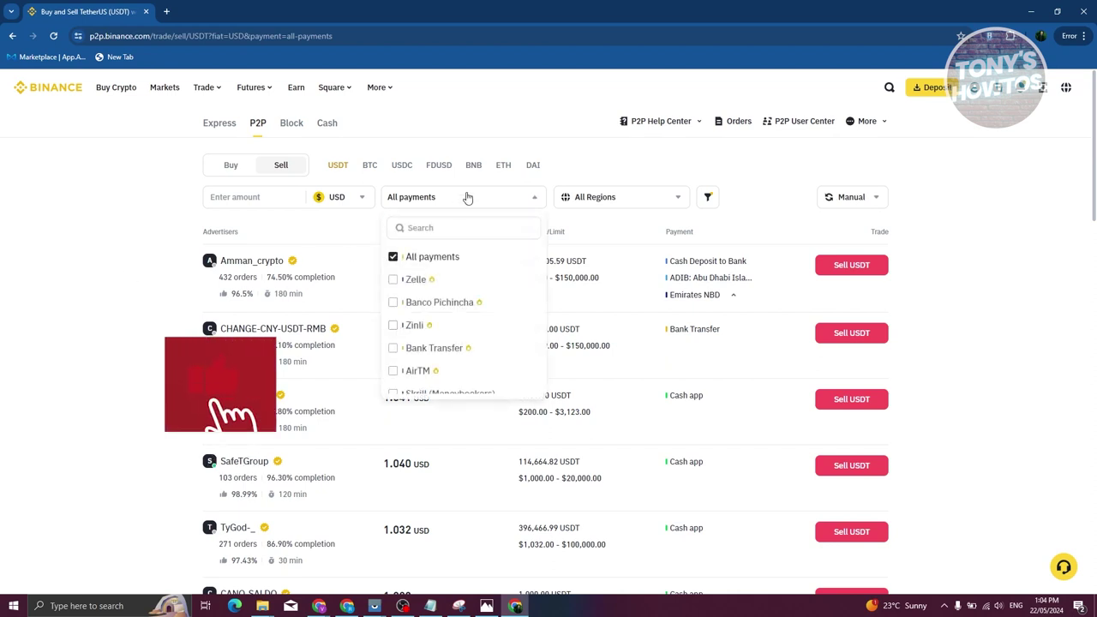
left_click(368, 310)
left_click(440, 199)
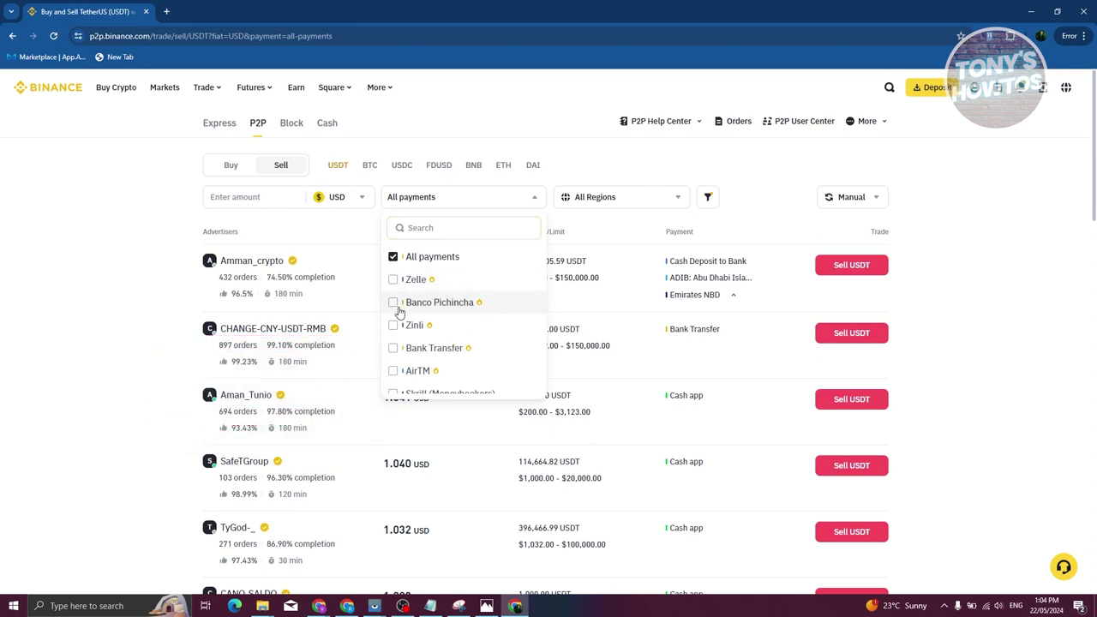
scroll(497, 352, "down", 2)
scroll(495, 360, "up", 2)
scroll(491, 313, "down", 2)
left_click(950, 342)
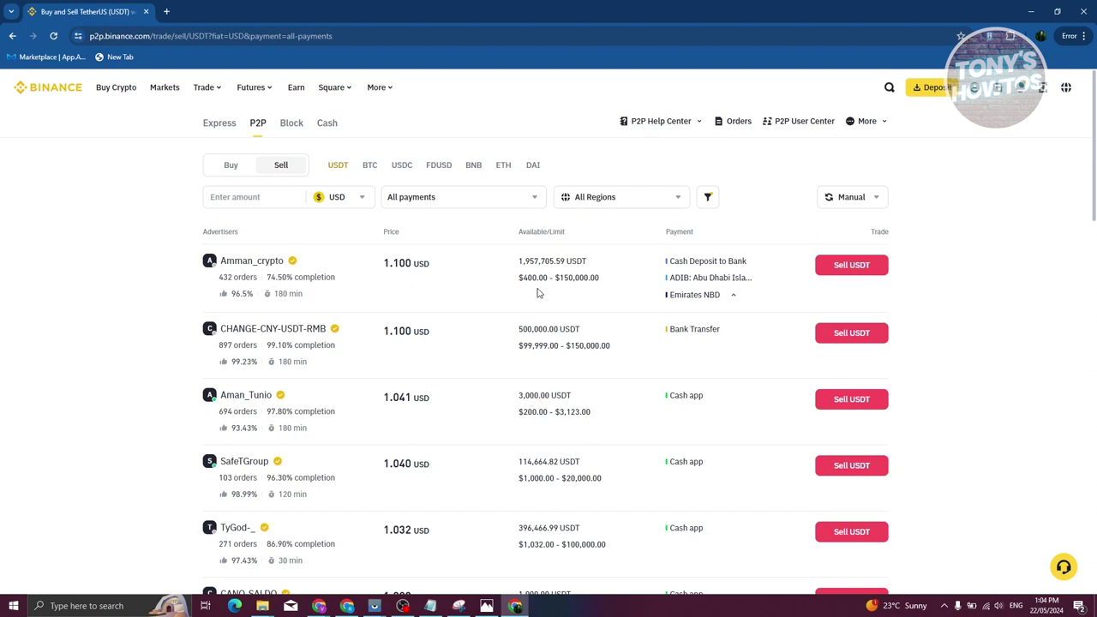
scroll(532, 416, "down", 1)
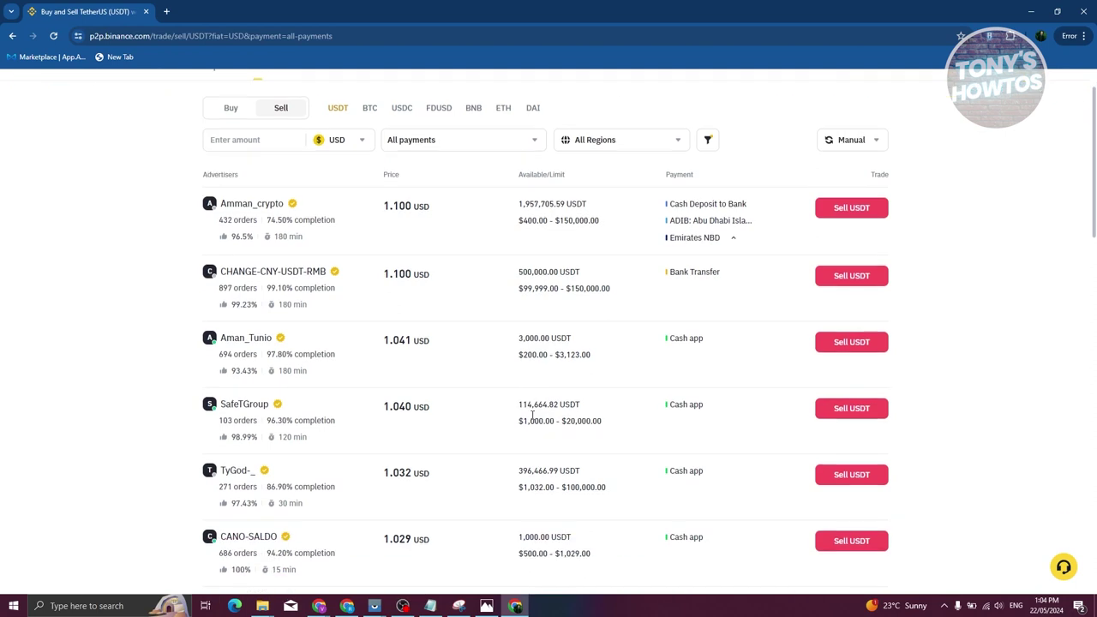
Scroll to the 1.027 USD Pipol Pay offer and open its Sell USDT form.
scroll(537, 377, "down", 3)
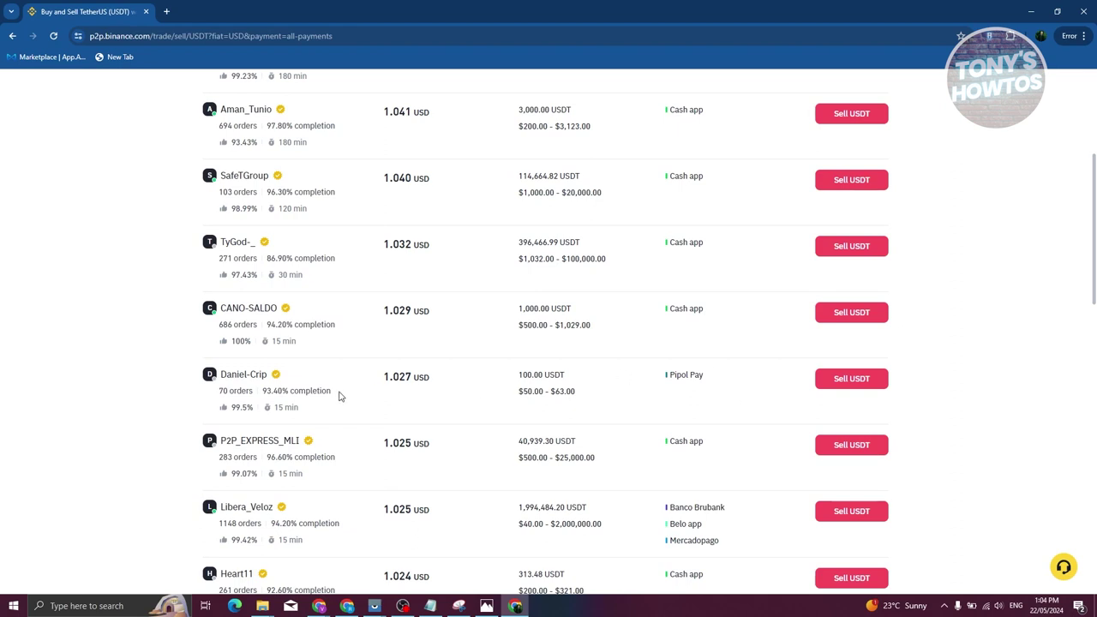
left_click(852, 382)
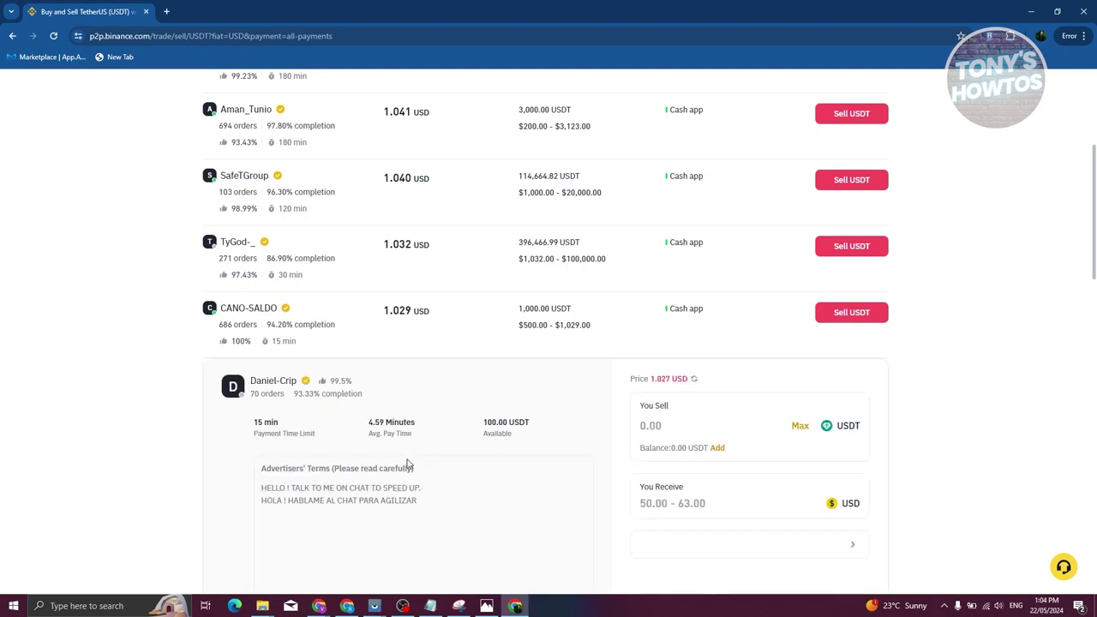
scroll(456, 451, "down", 2)
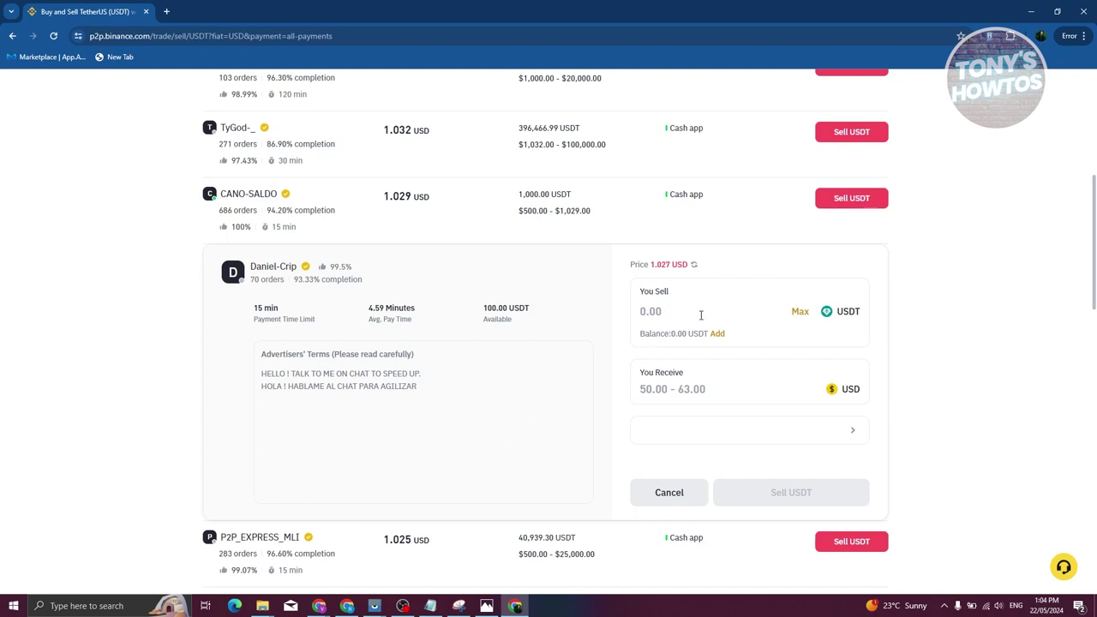
left_click(852, 432)
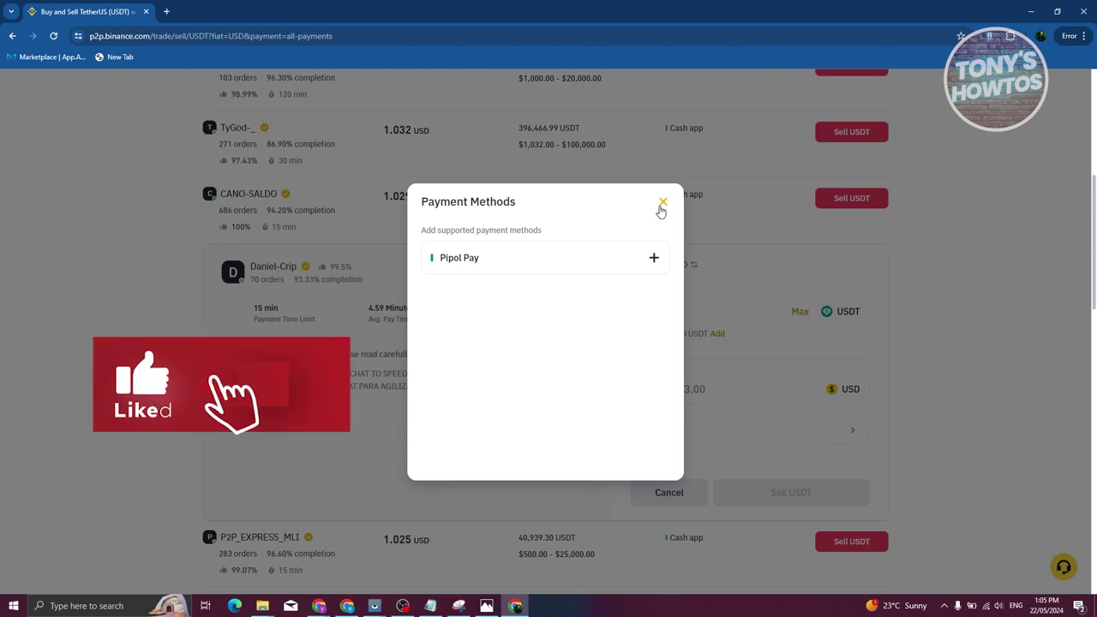
left_click(653, 258)
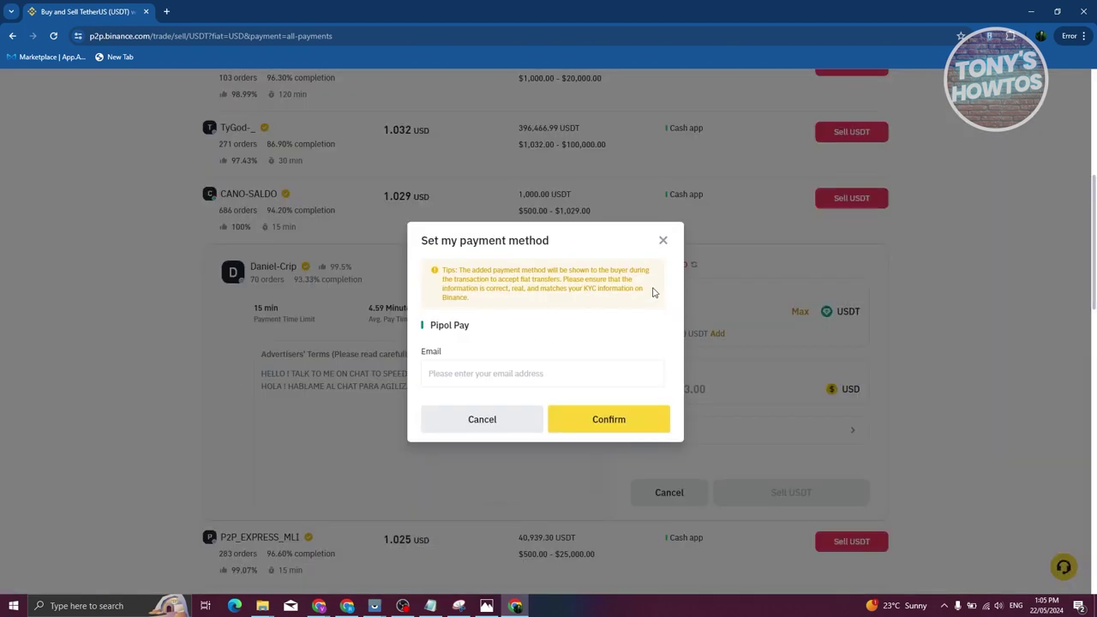
left_click(664, 243)
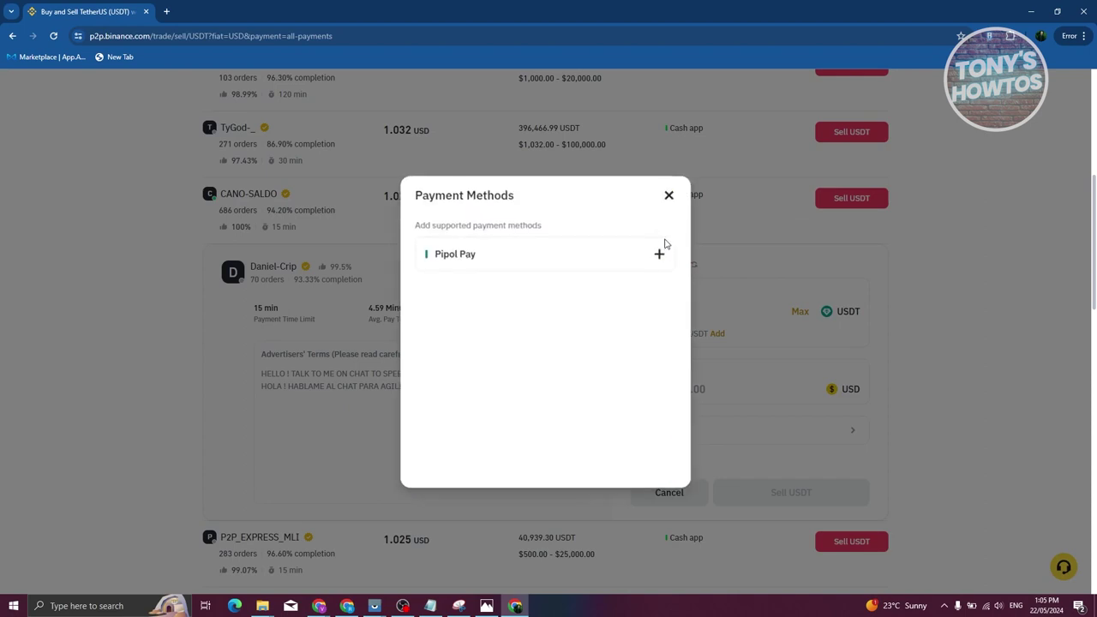
left_click(662, 201)
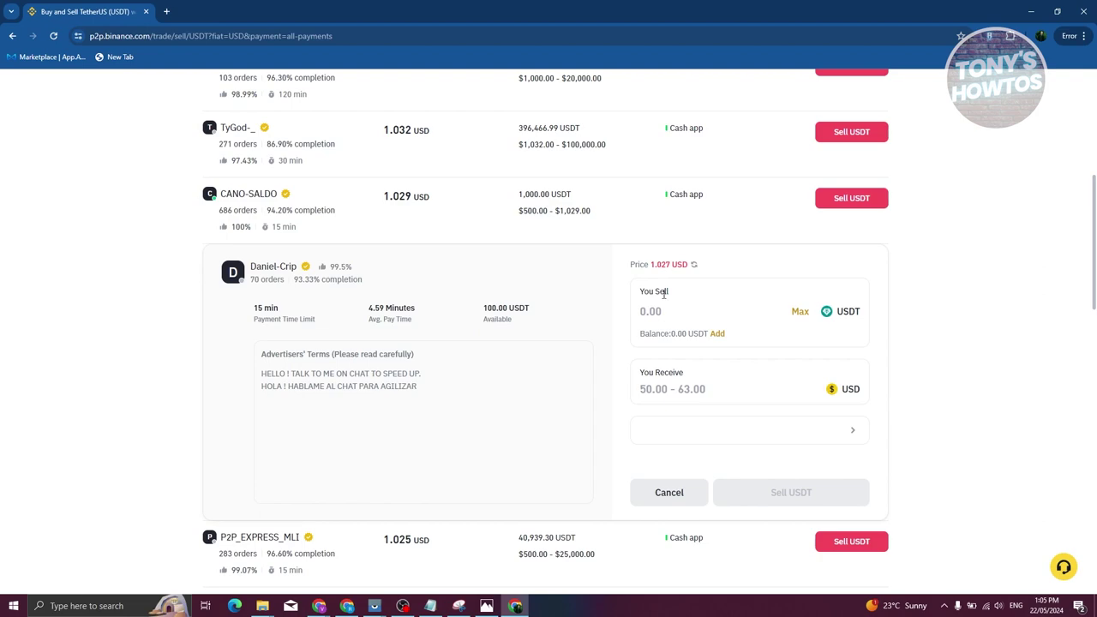
scroll(85, 374, "up", 5)
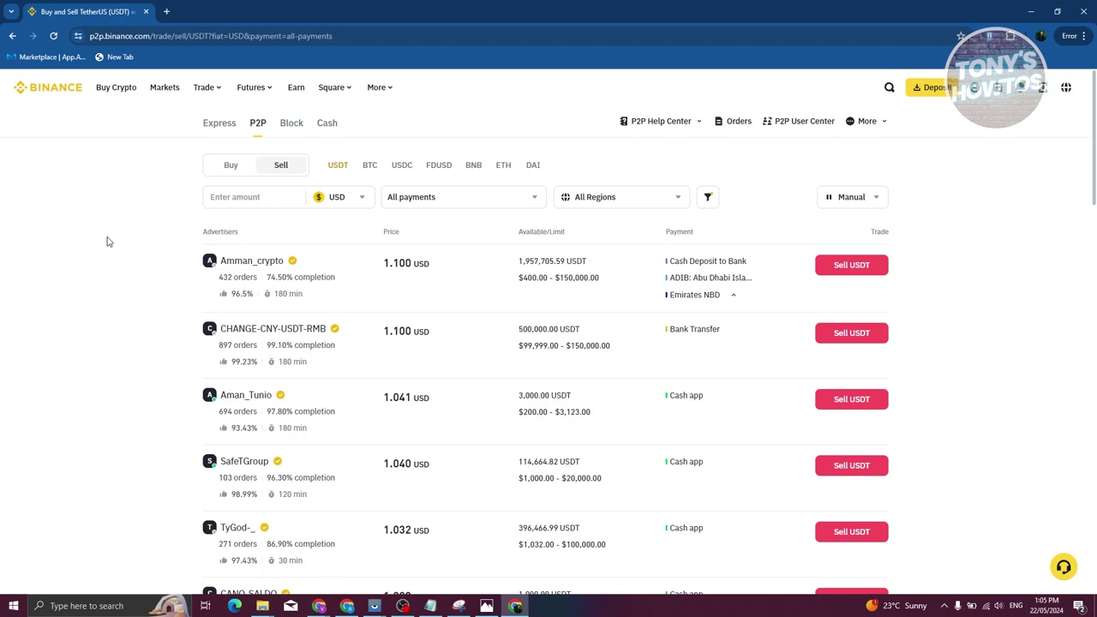
Return to the home page using the Binance logo in the top-left corner.
left_click(54, 90)
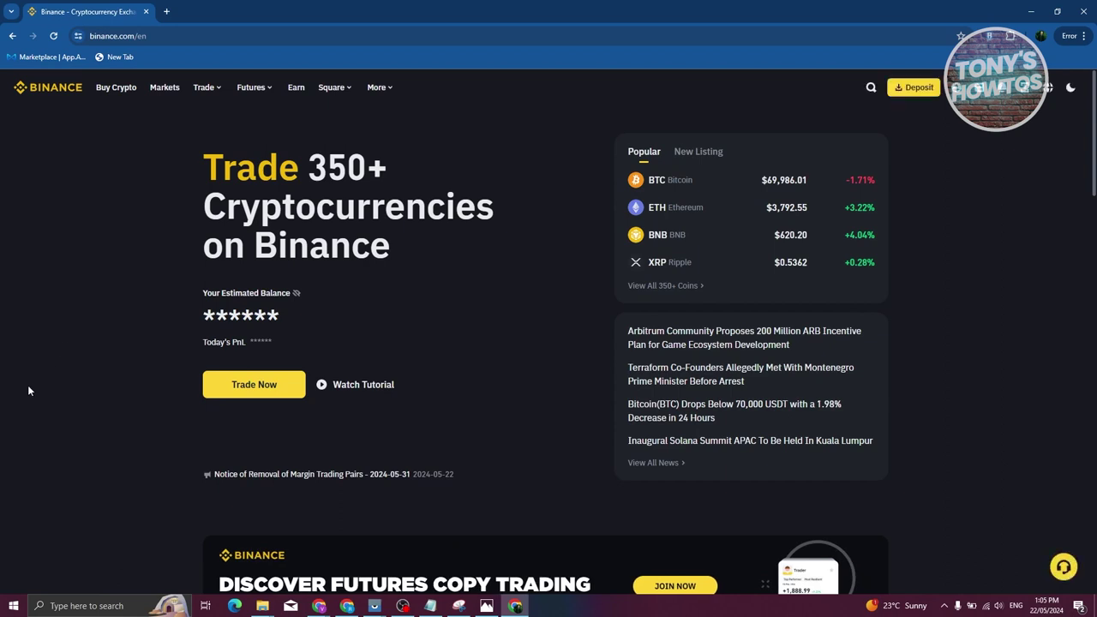